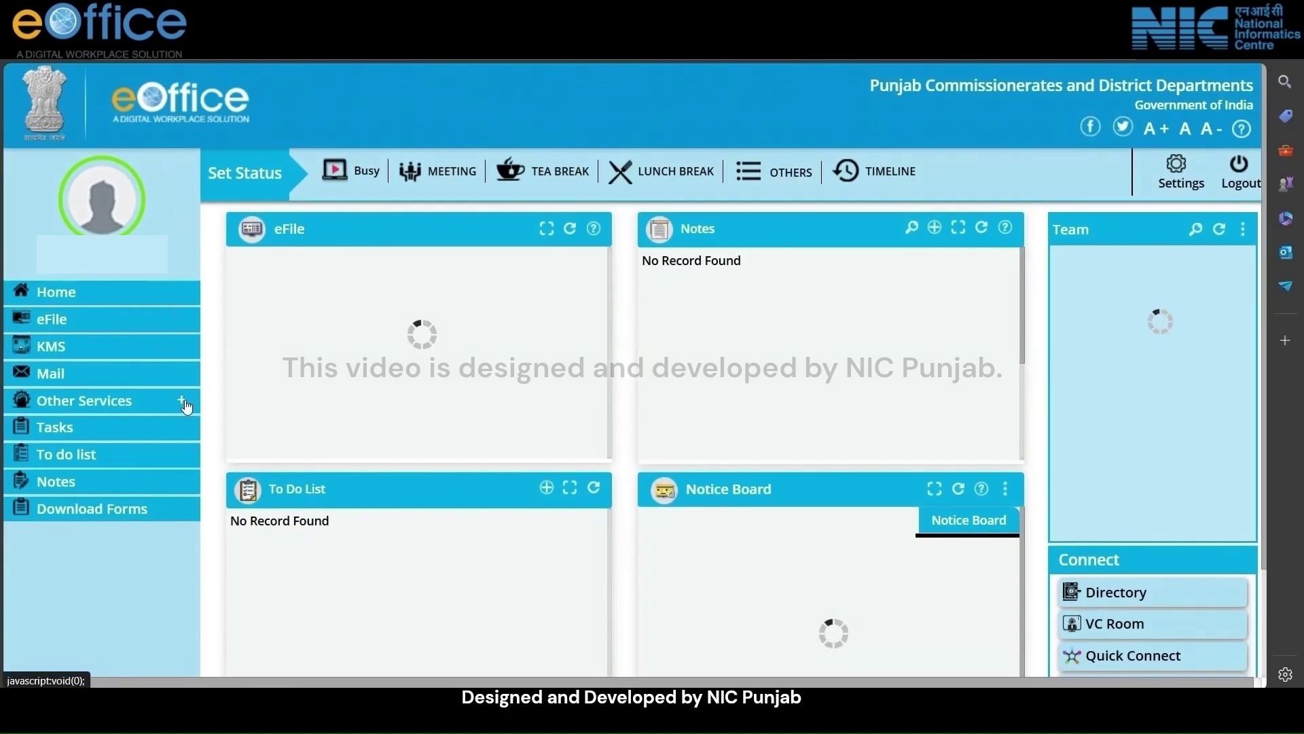
Open the eFile application from Other Services in the left sidebar
click(140, 401)
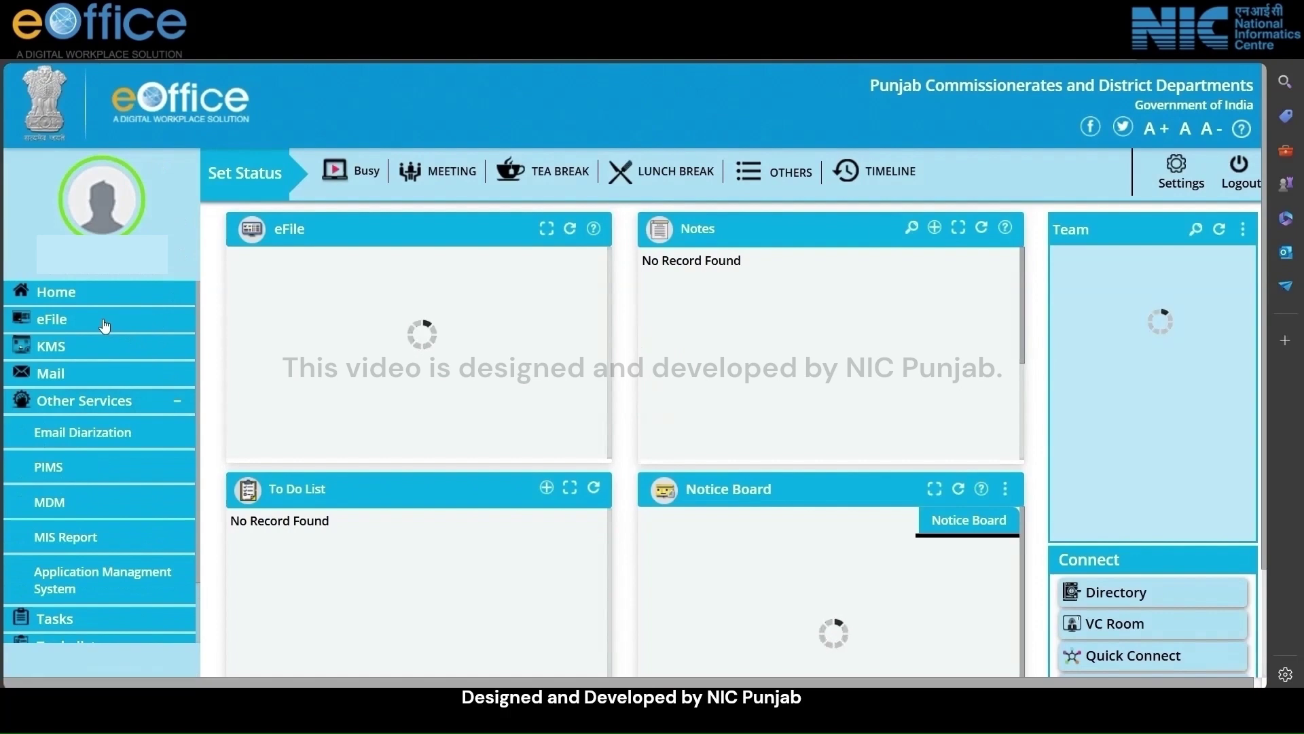
click(103, 325)
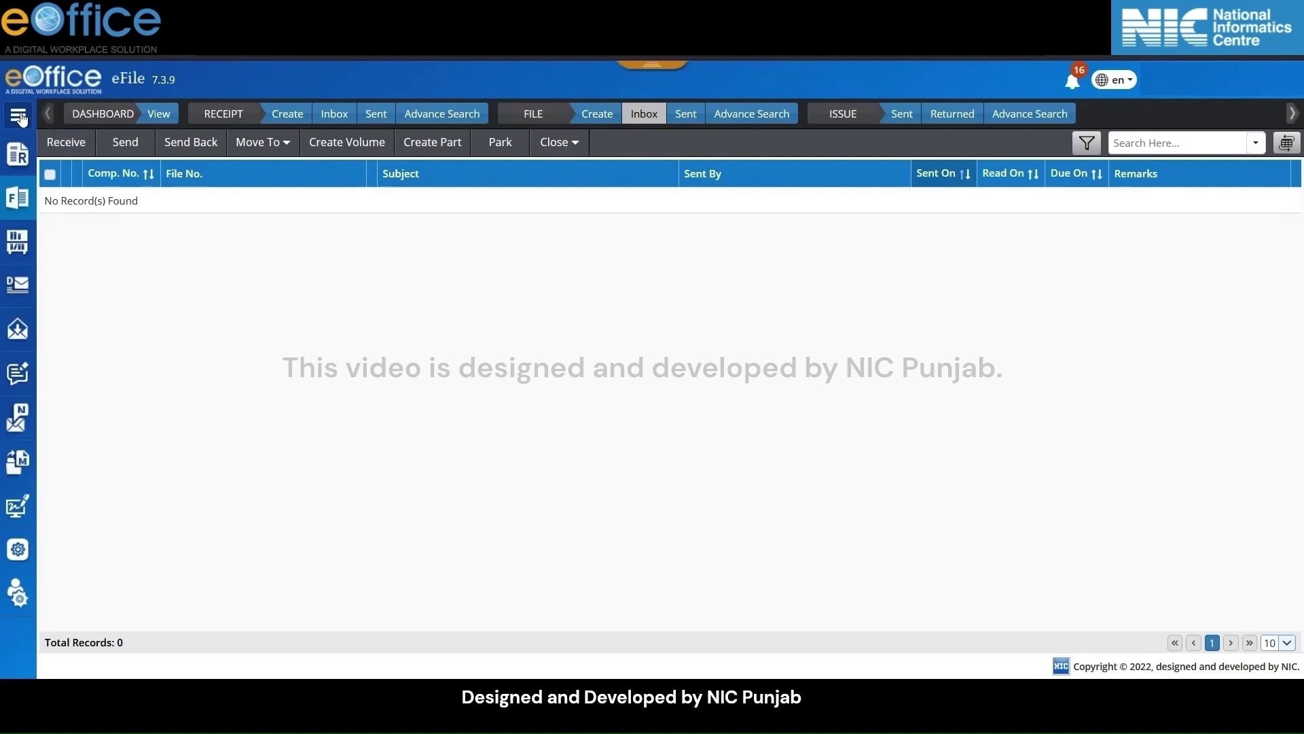
Go to Receipt > Browse & Diarise > Electronic from the navigation menu
click(19, 117)
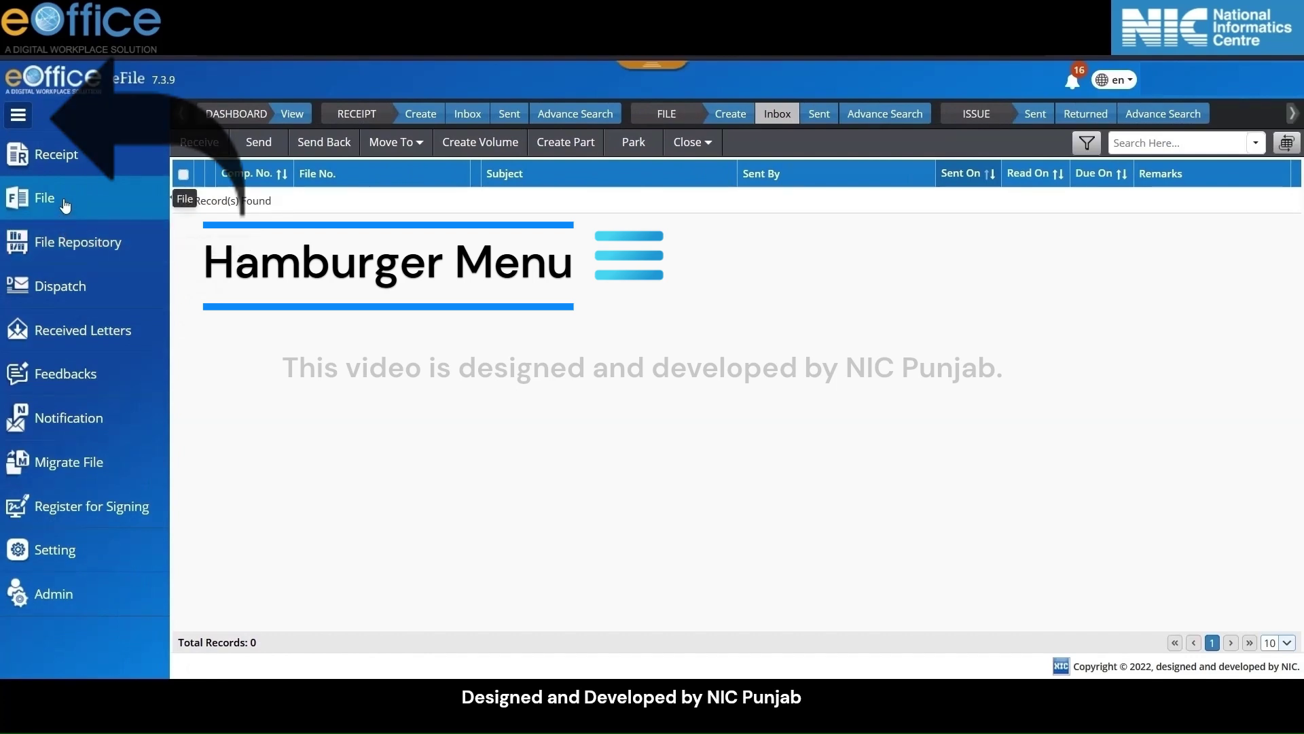
click(59, 151)
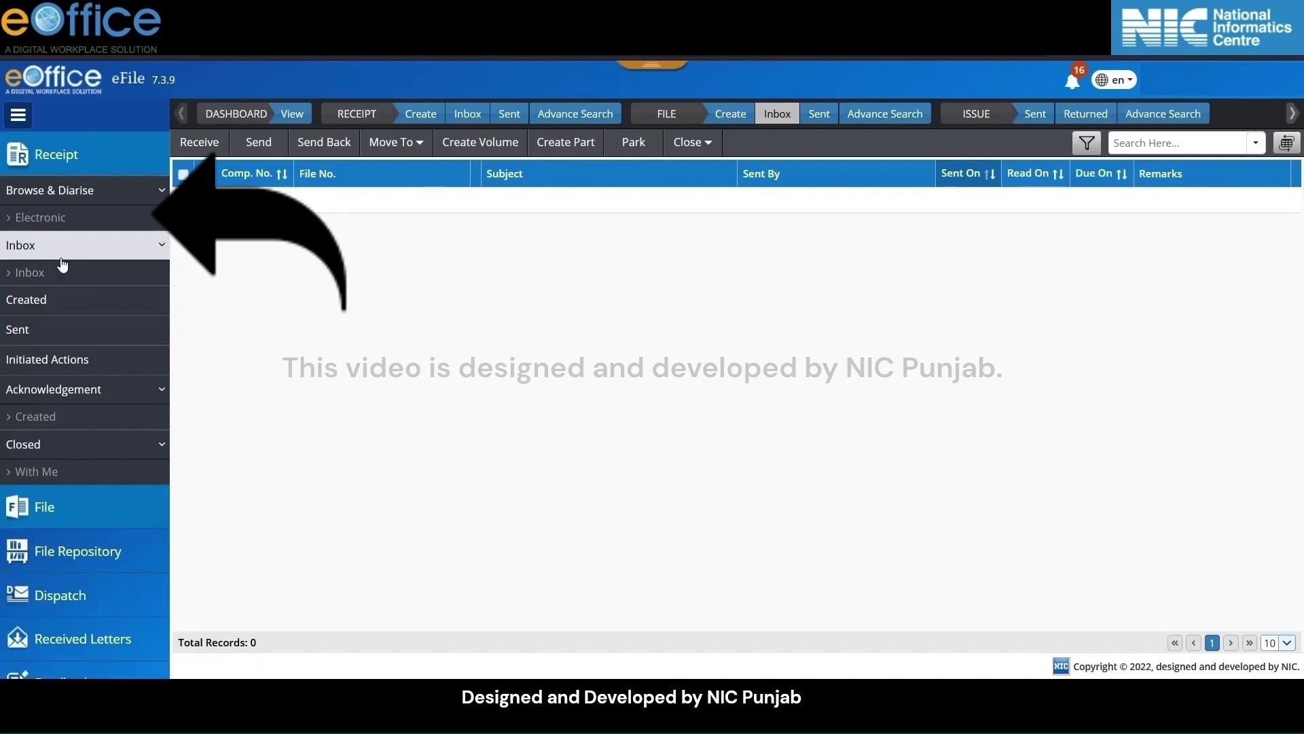
click(54, 225)
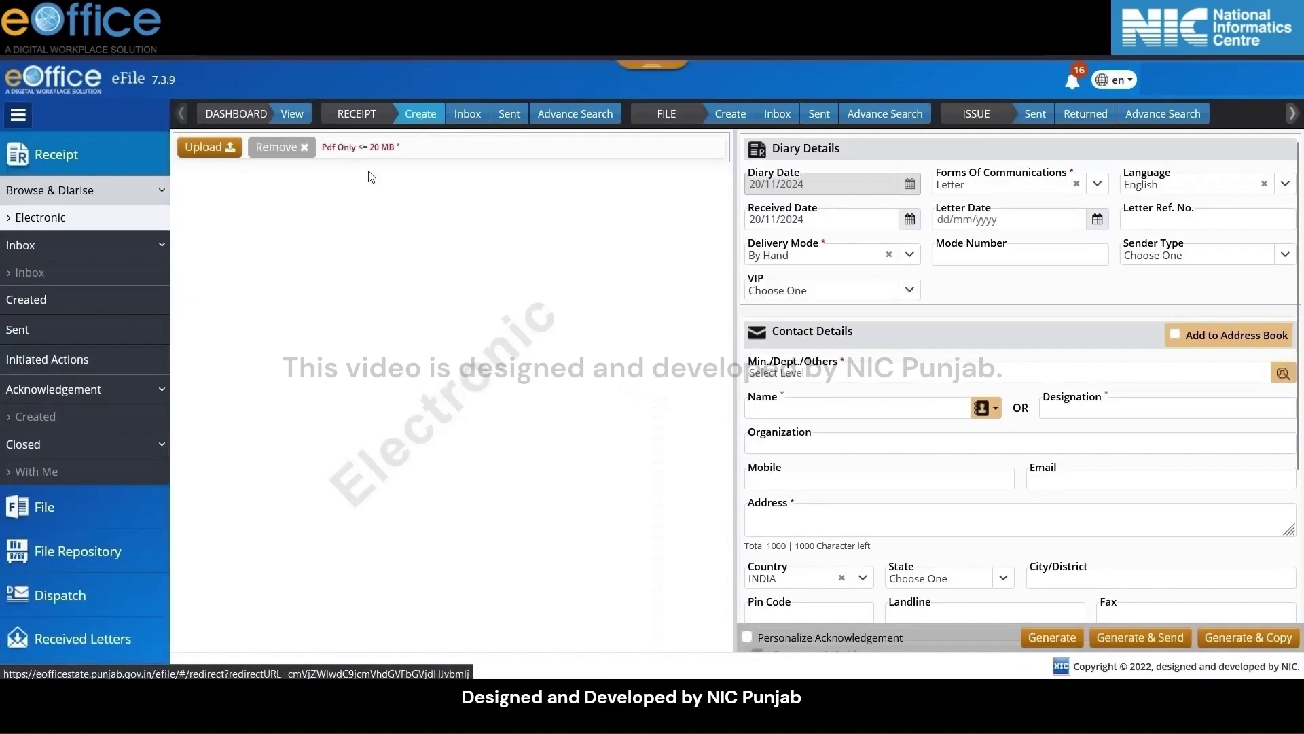
Upload sample.pdf from the Downloads folder as the receipt document
click(218, 153)
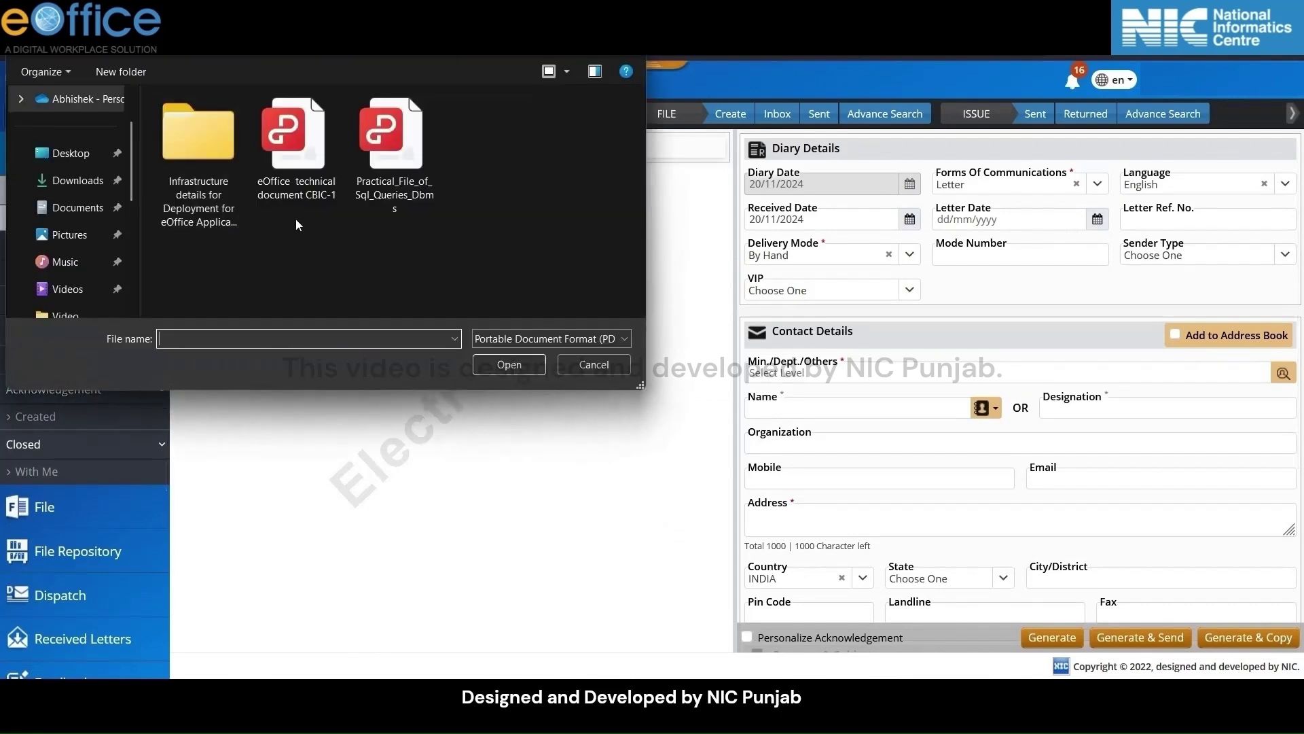
click(68, 183)
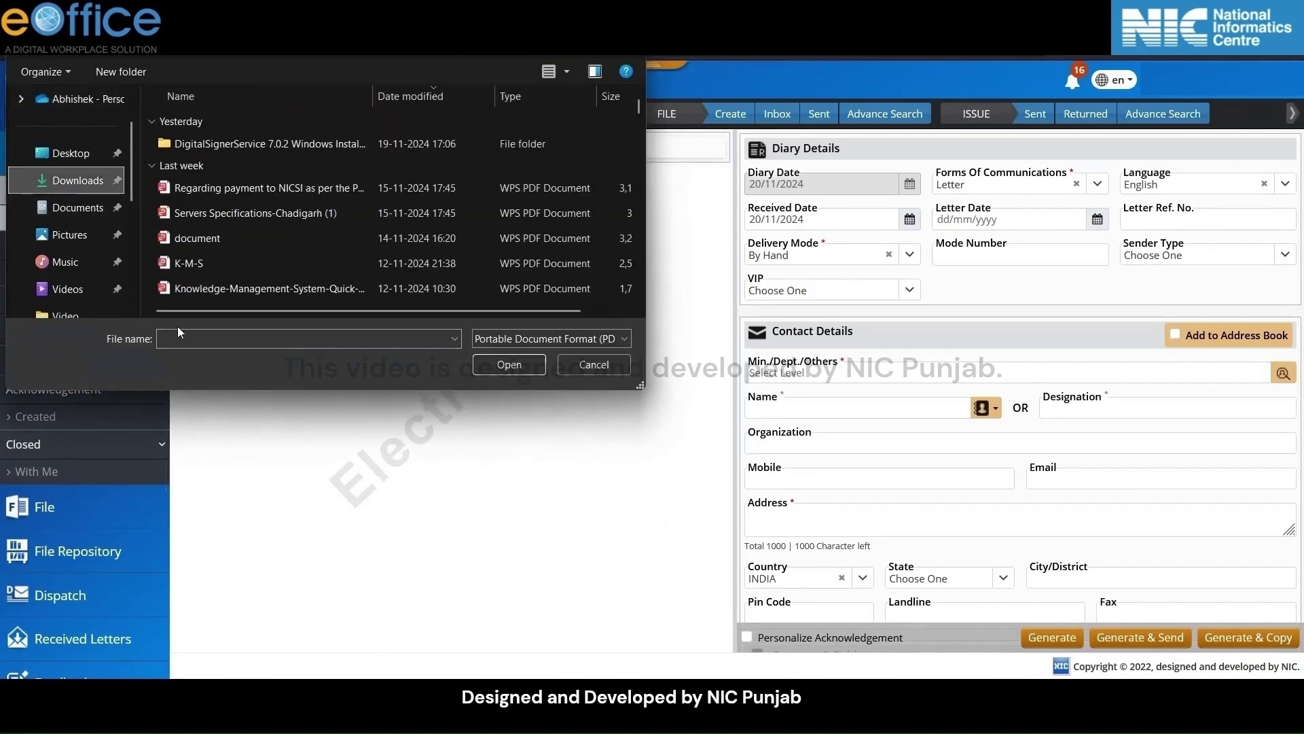
click(203, 337)
text(sam)
click(198, 348)
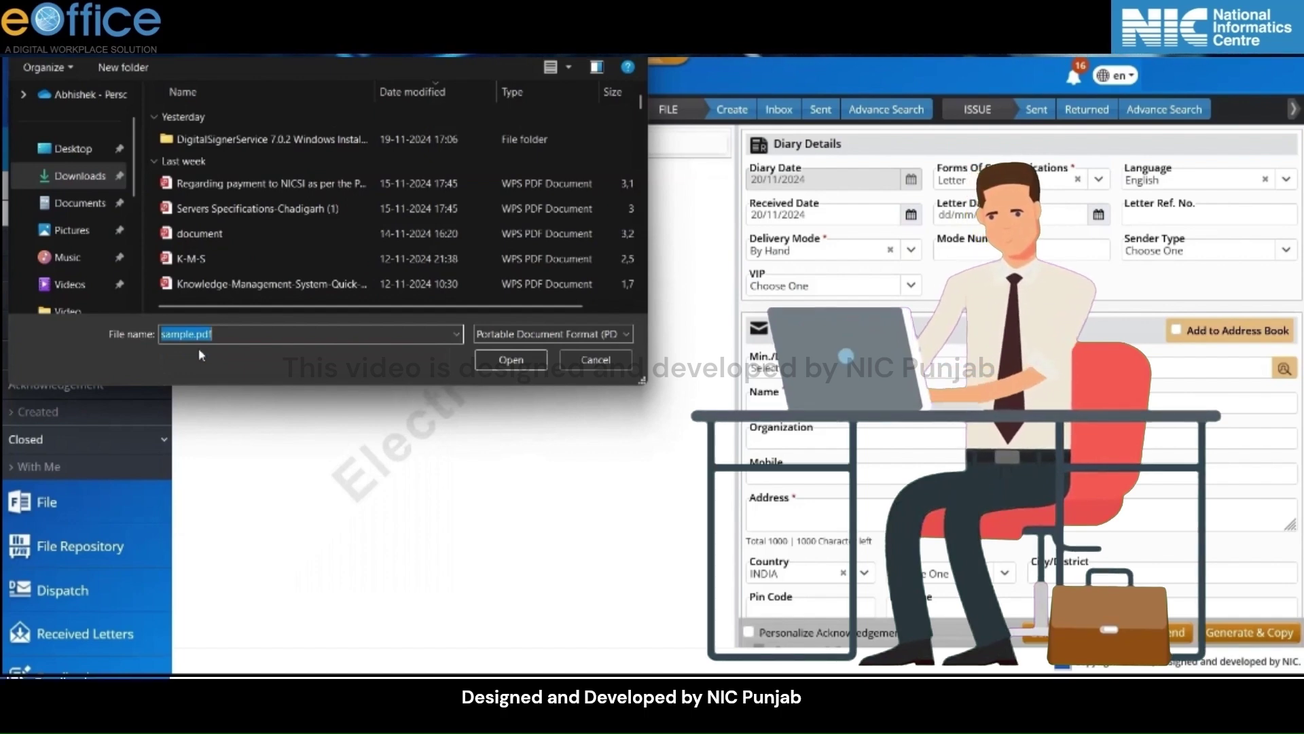
click(511, 359)
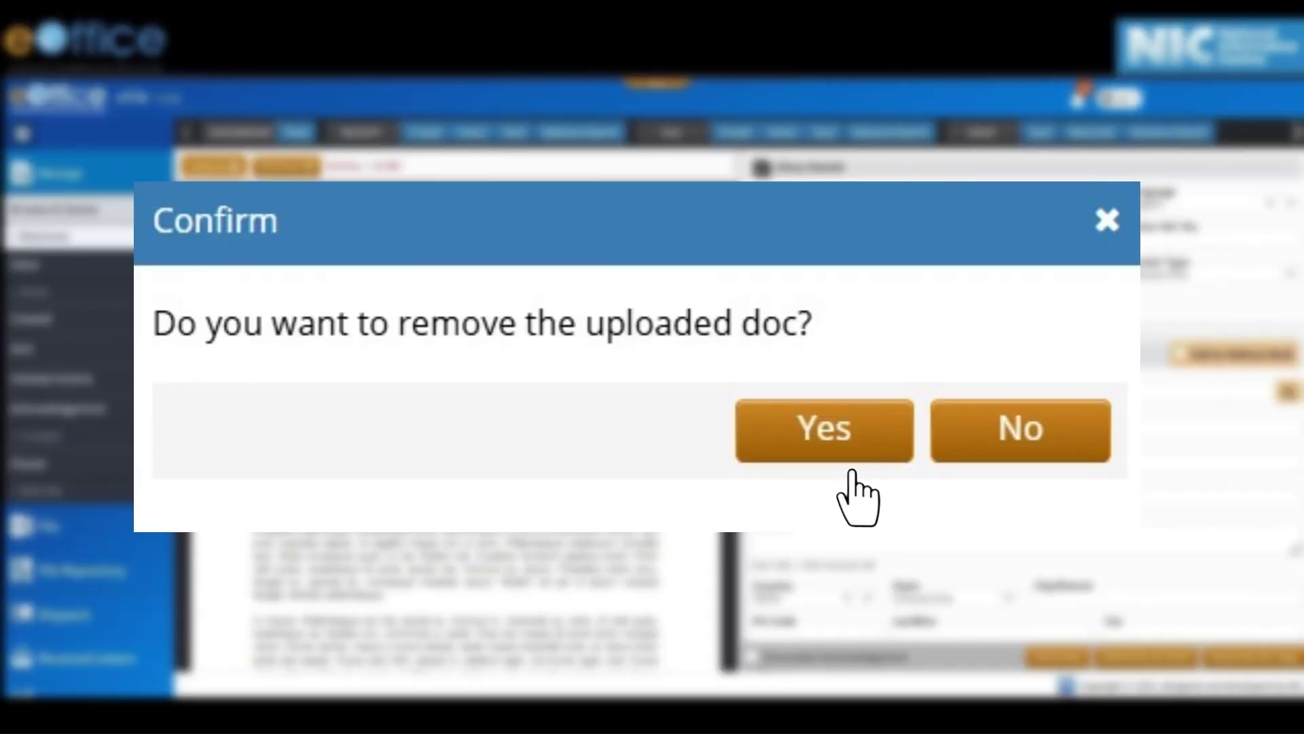
click(818, 466)
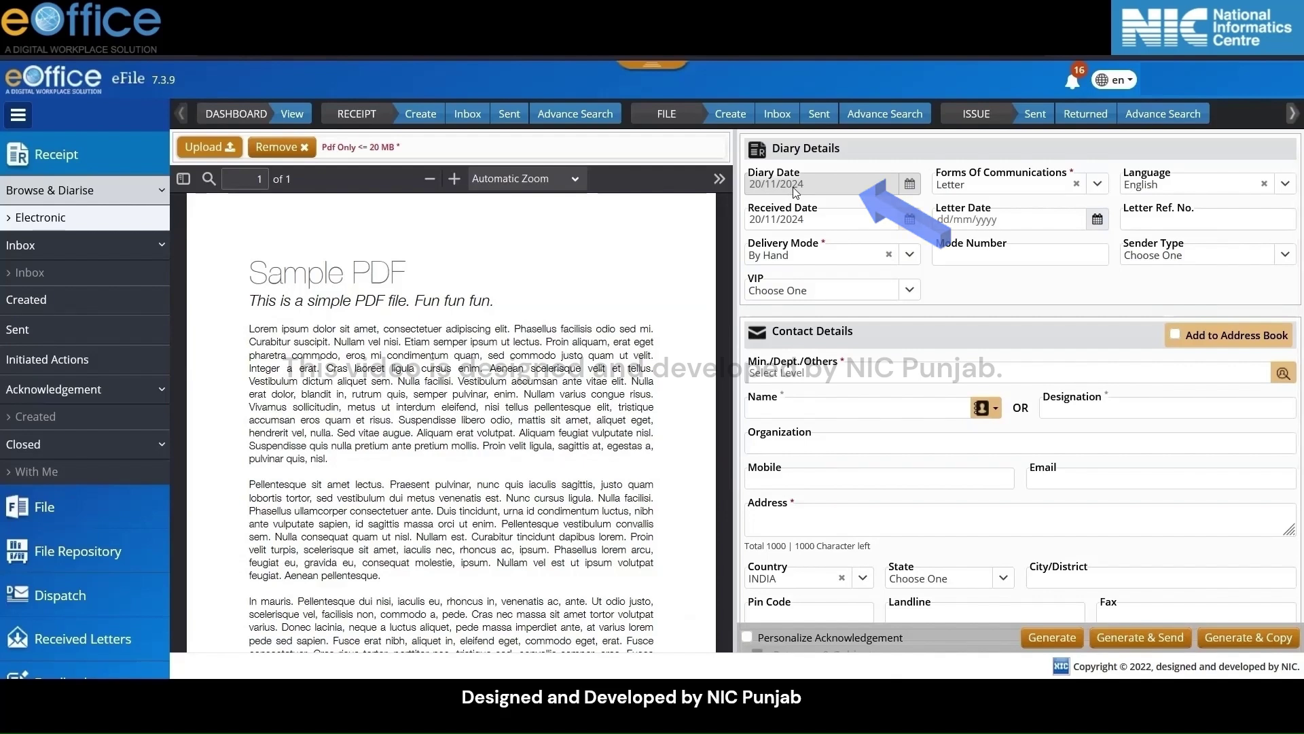
click(1097, 187)
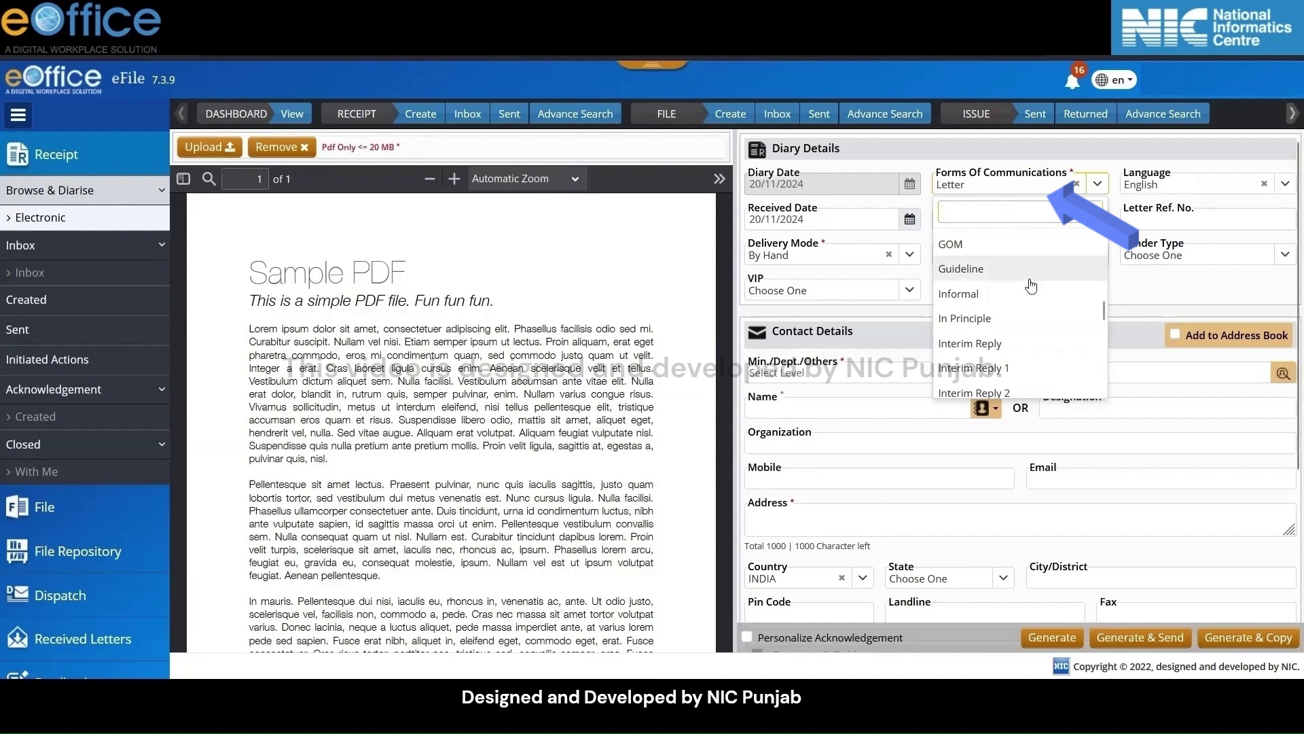
scroll(1026, 320, down, 3)
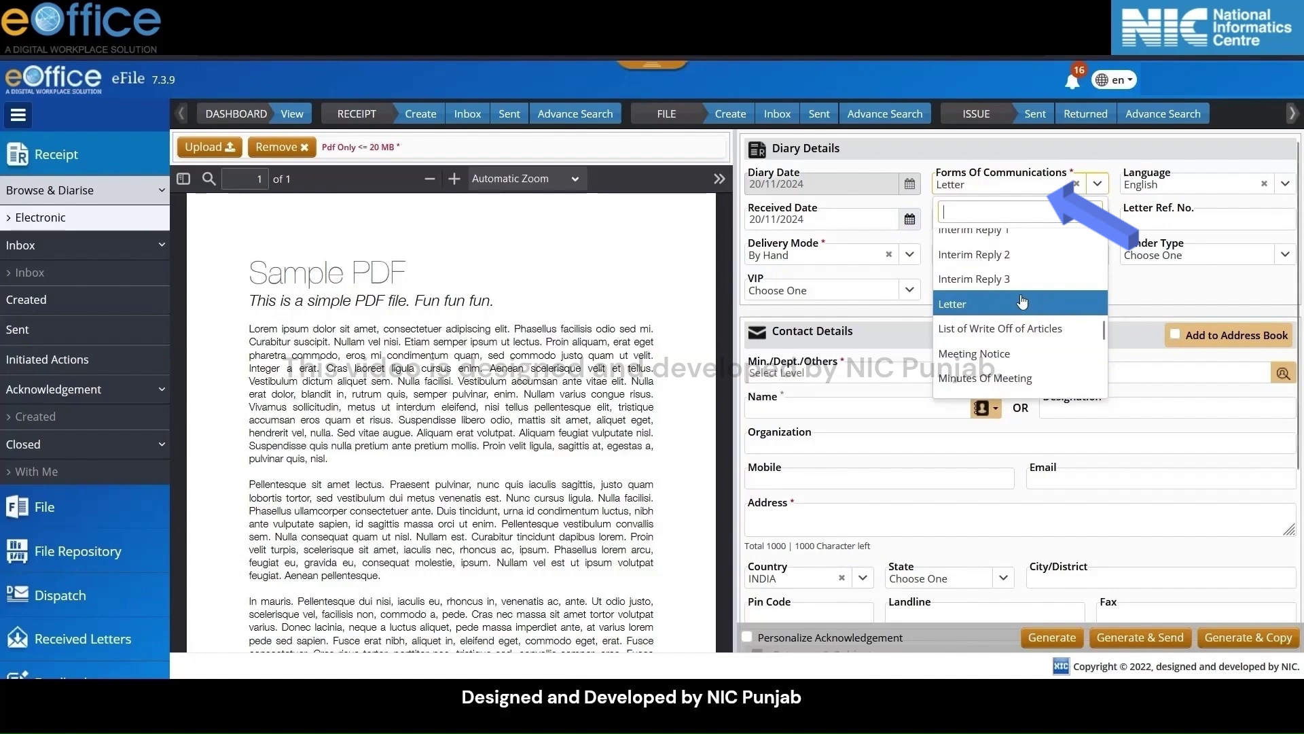
scroll(1027, 302, down, 1)
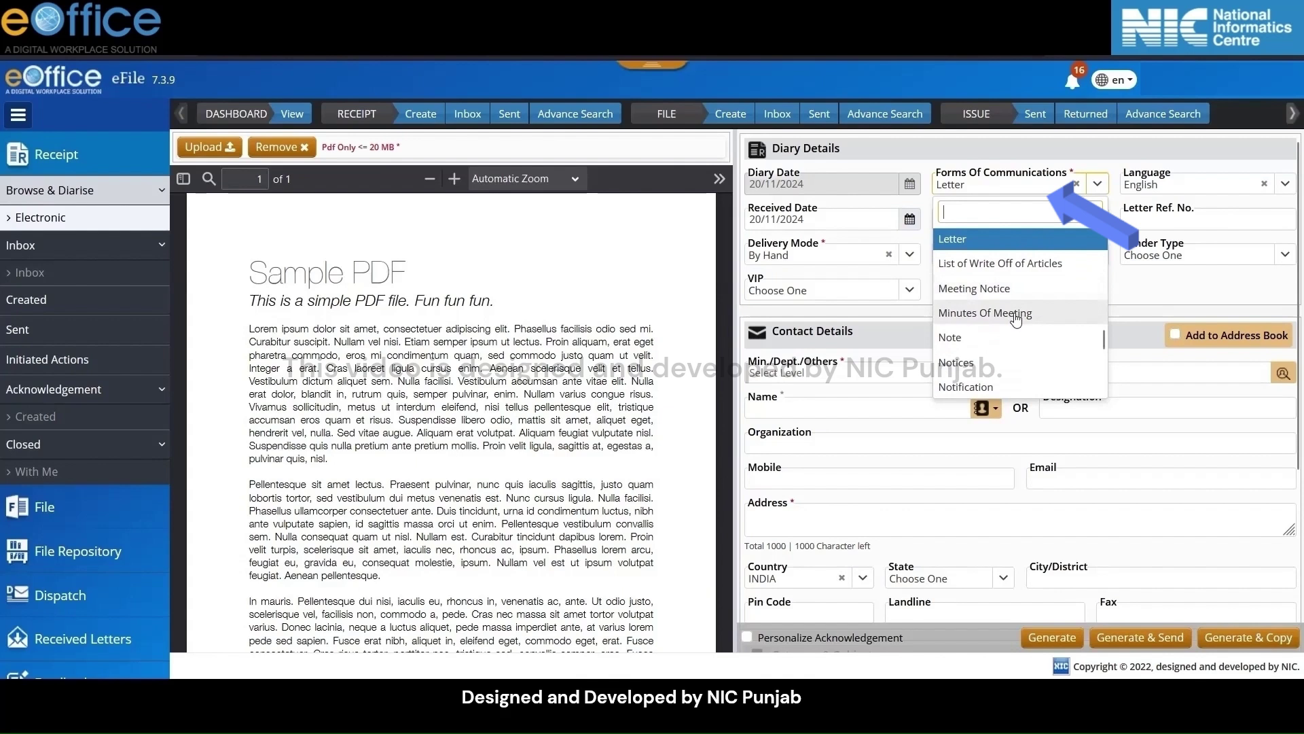
scroll(978, 309, up, 1)
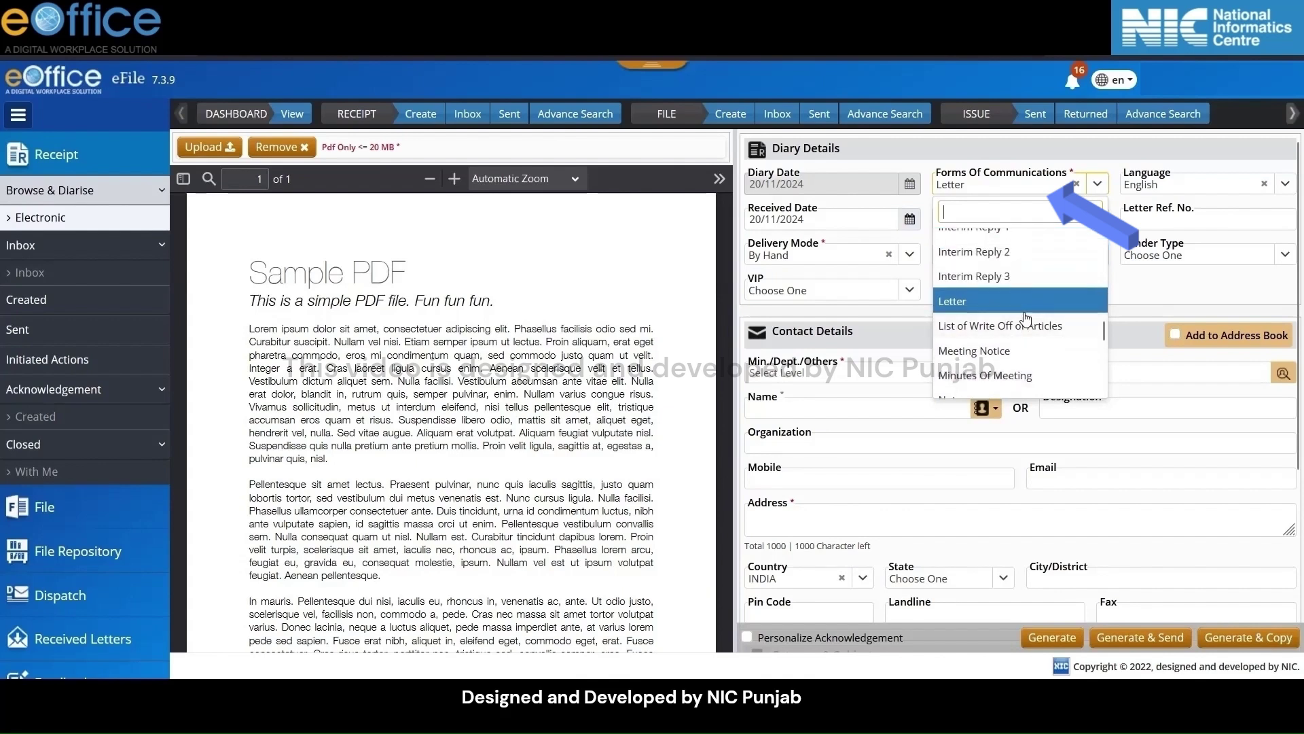
click(976, 304)
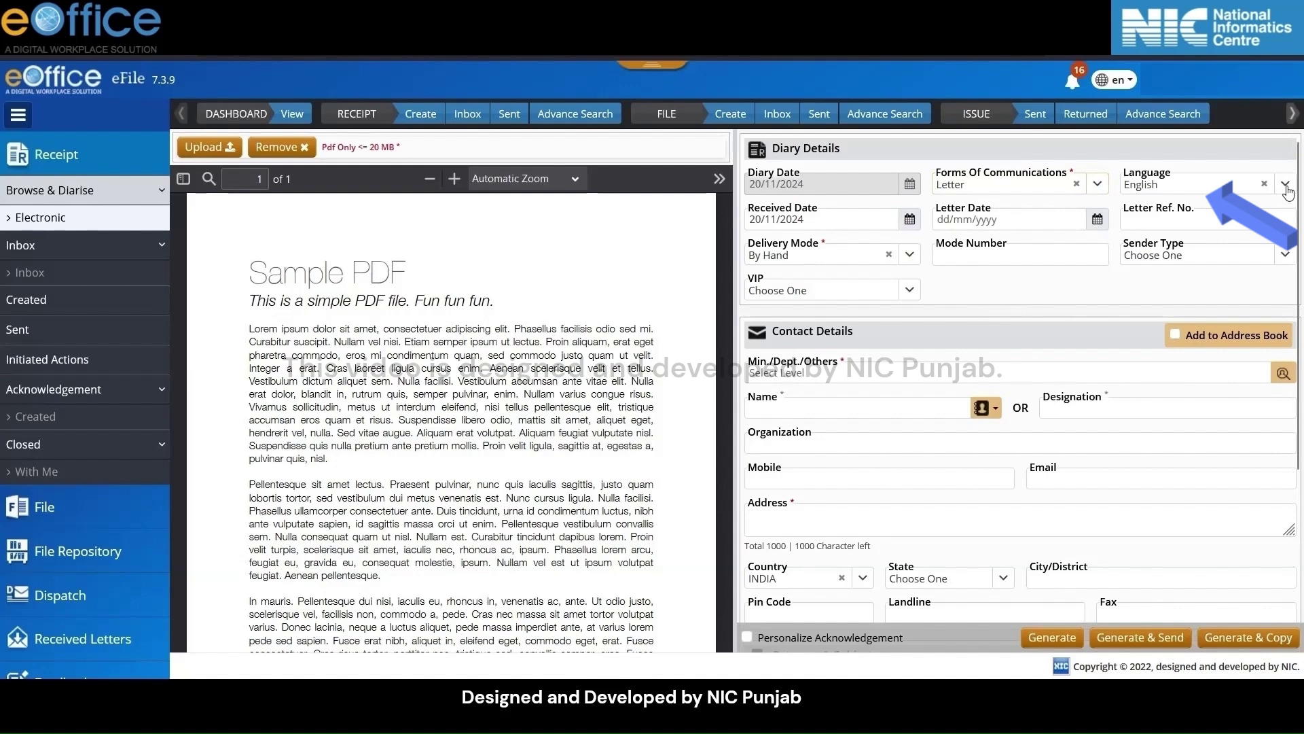
click(1286, 185)
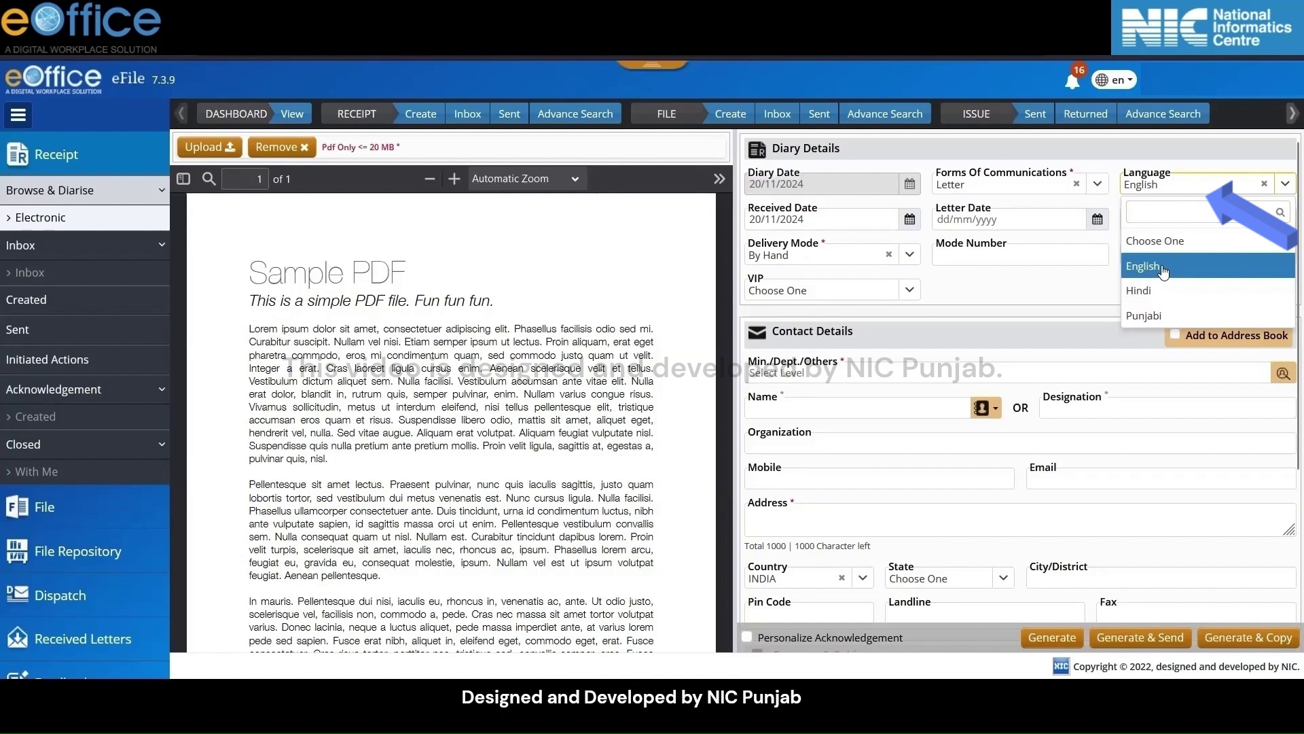
click(1164, 270)
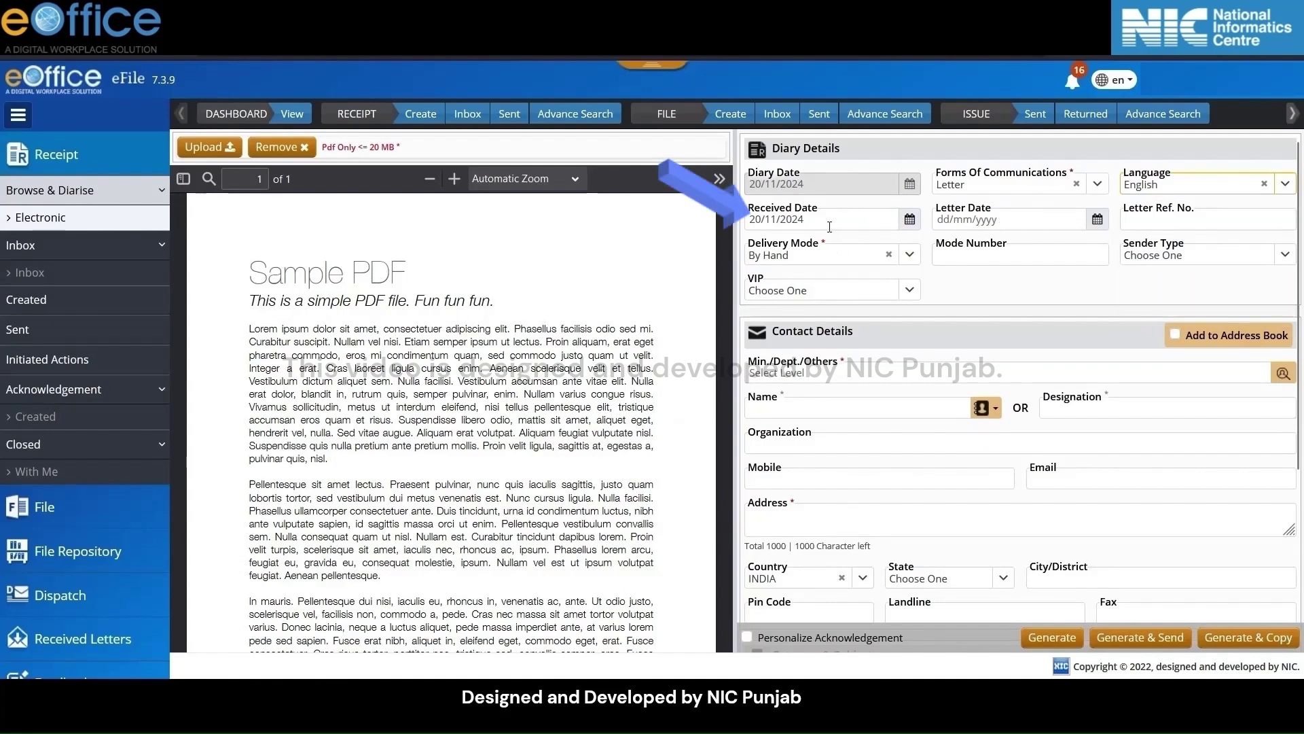
click(914, 224)
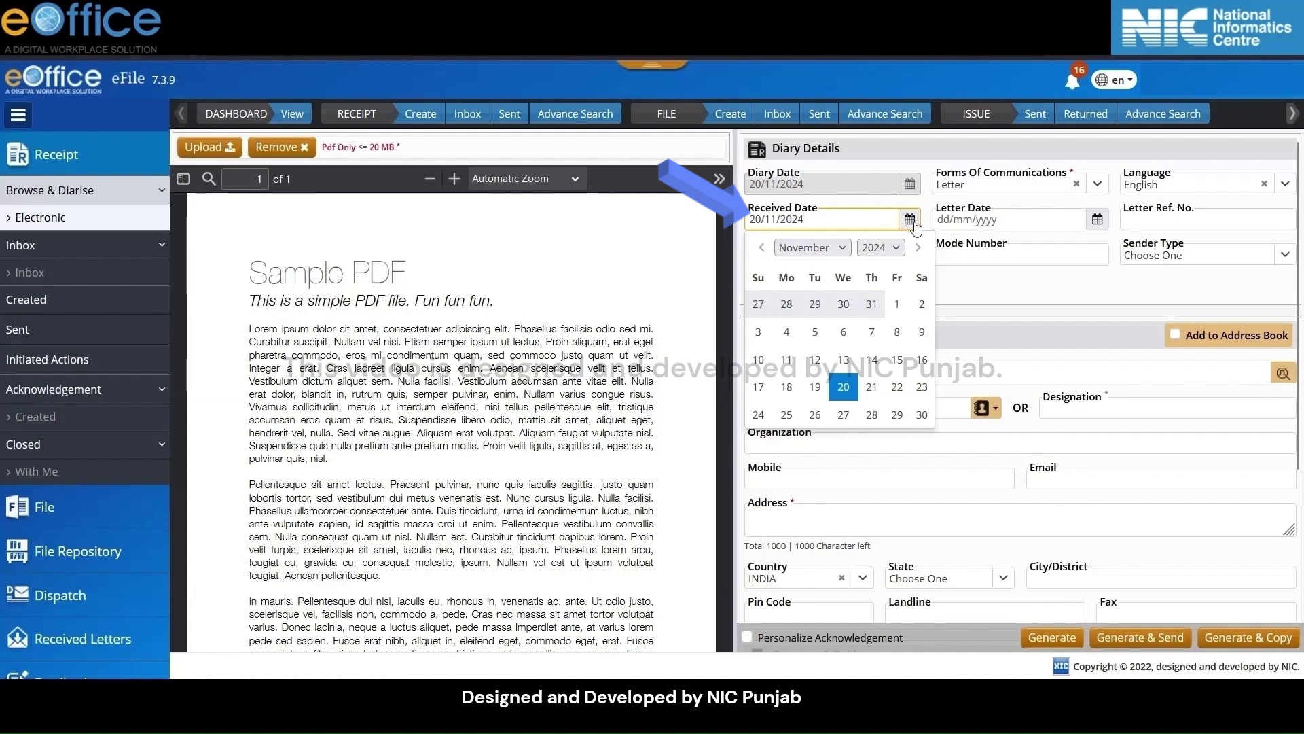
click(914, 224)
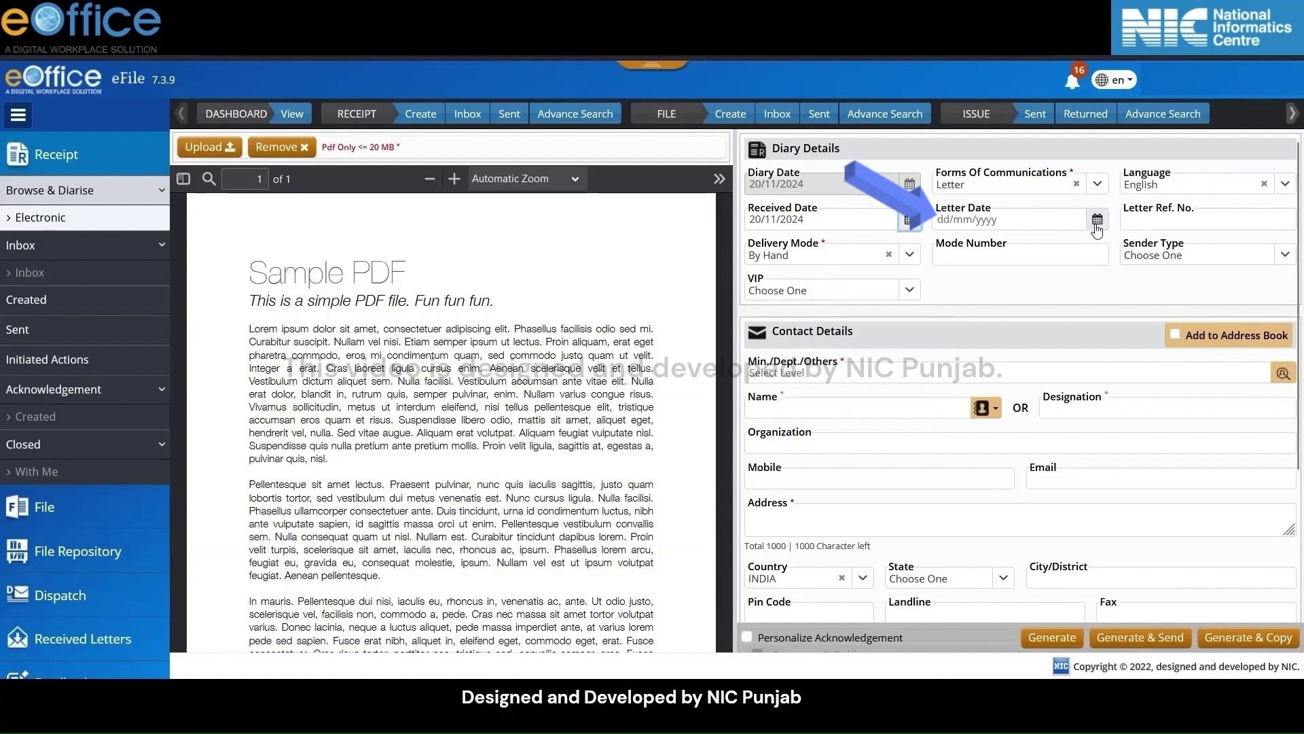
click(1098, 219)
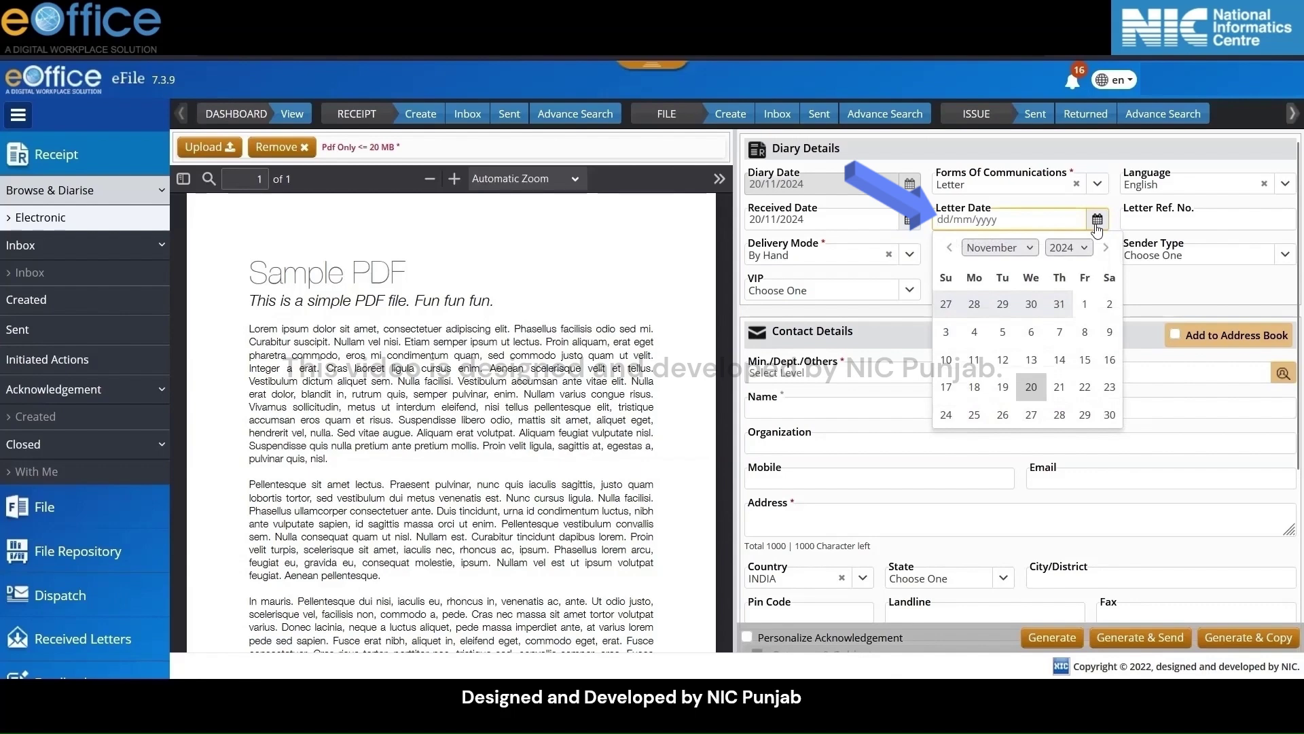
click(1097, 219)
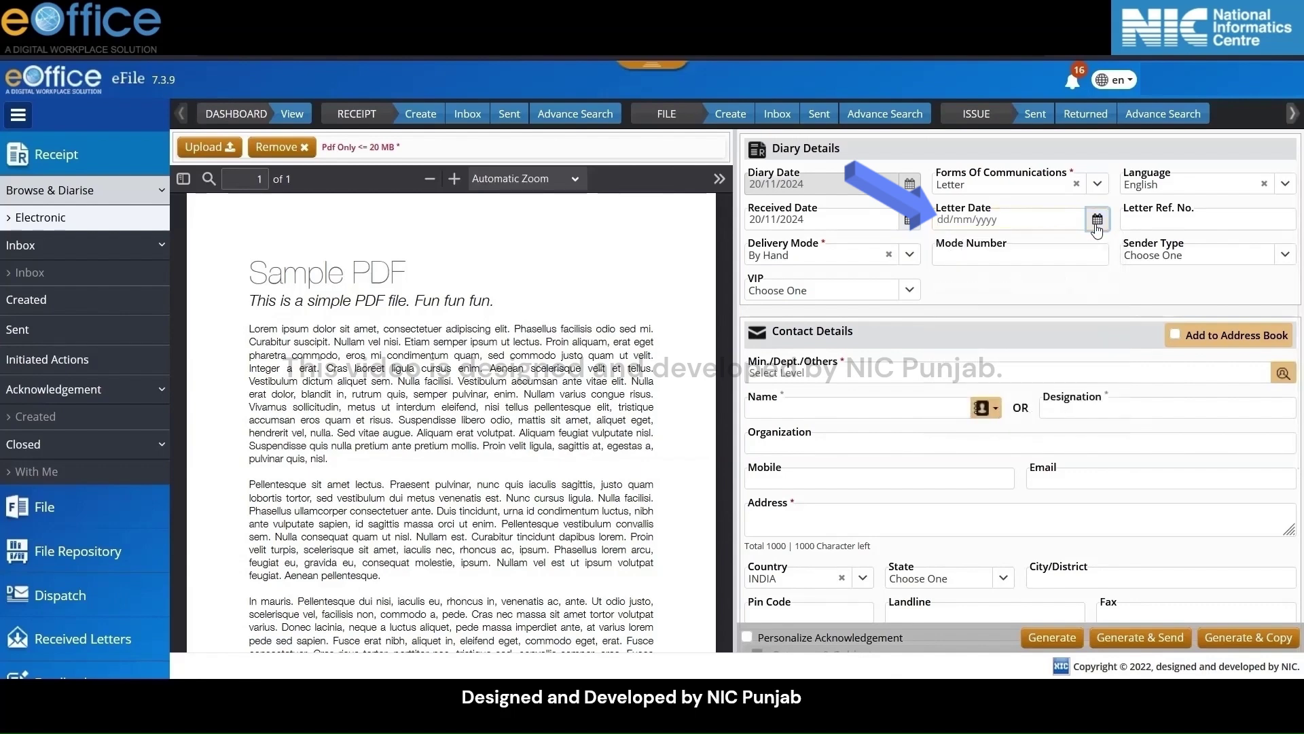
click(1192, 225)
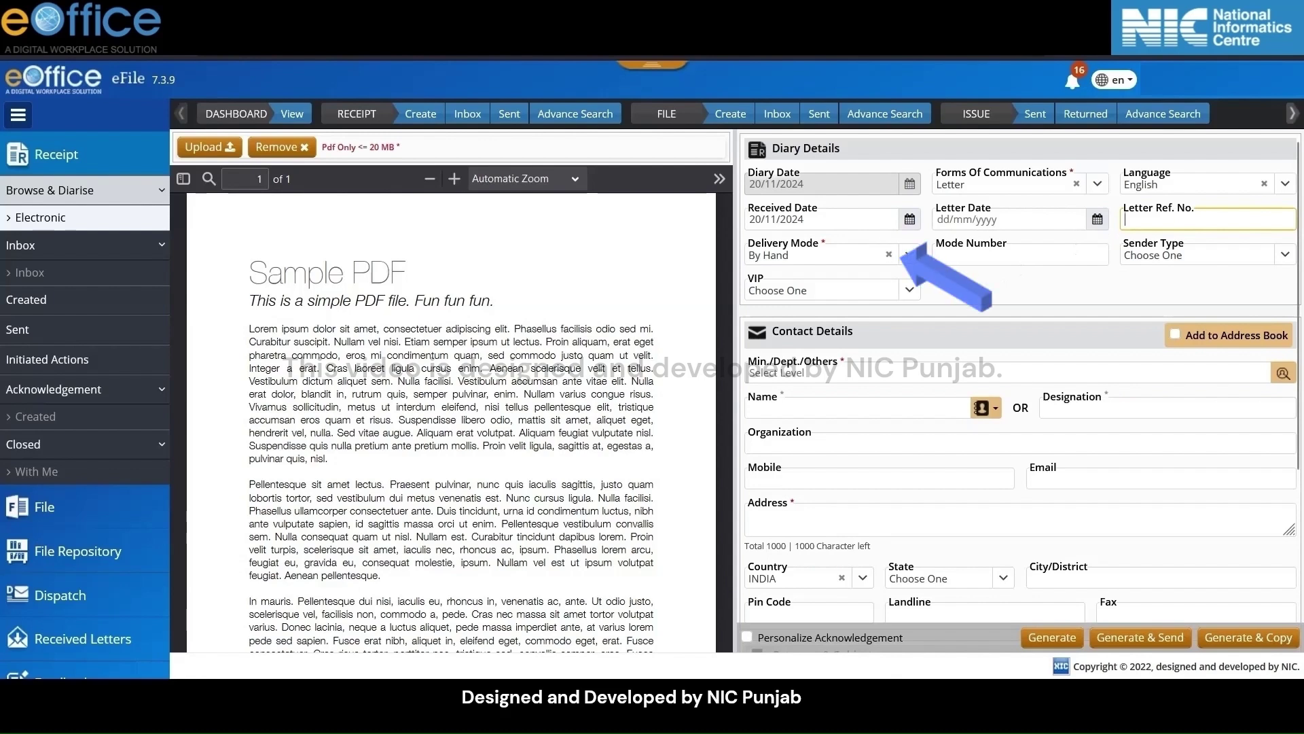
Choose By Post as Delivery Mode and enter 123456 as the Mode Number
click(908, 254)
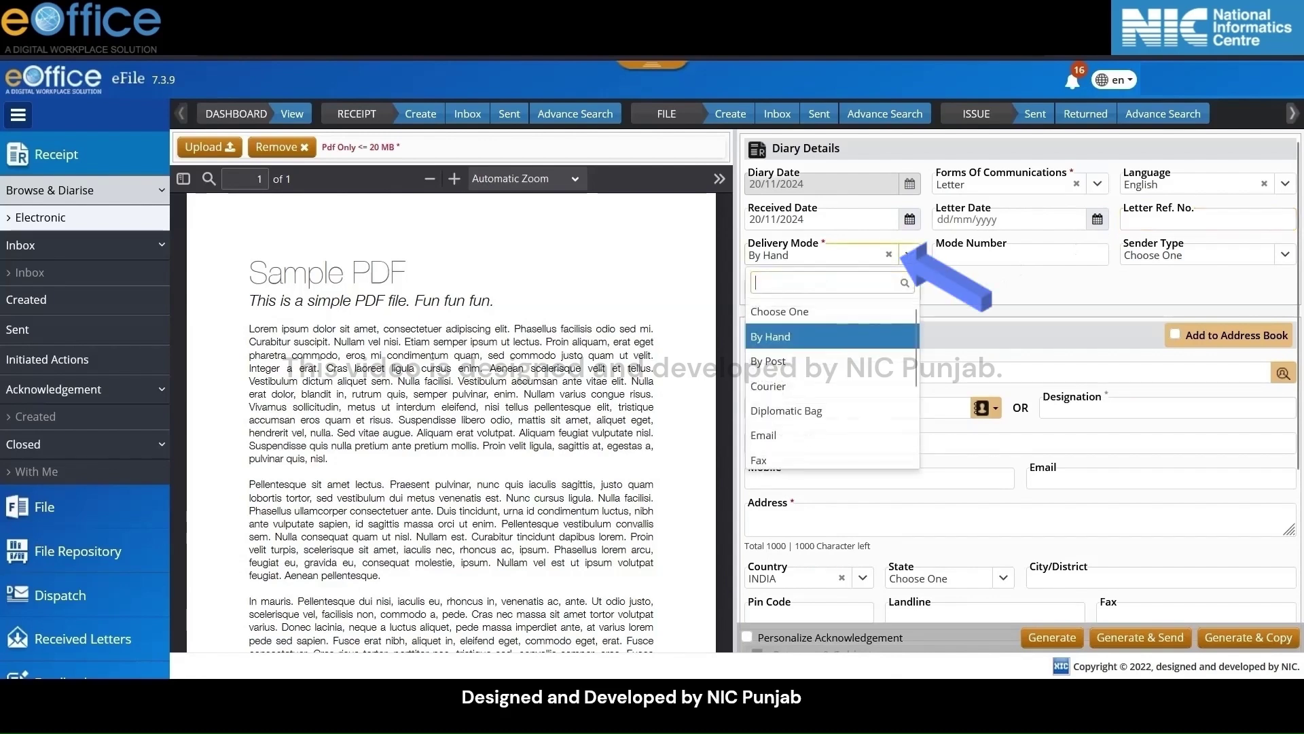
scroll(850, 367, down, 2)
scroll(850, 367, down, 3)
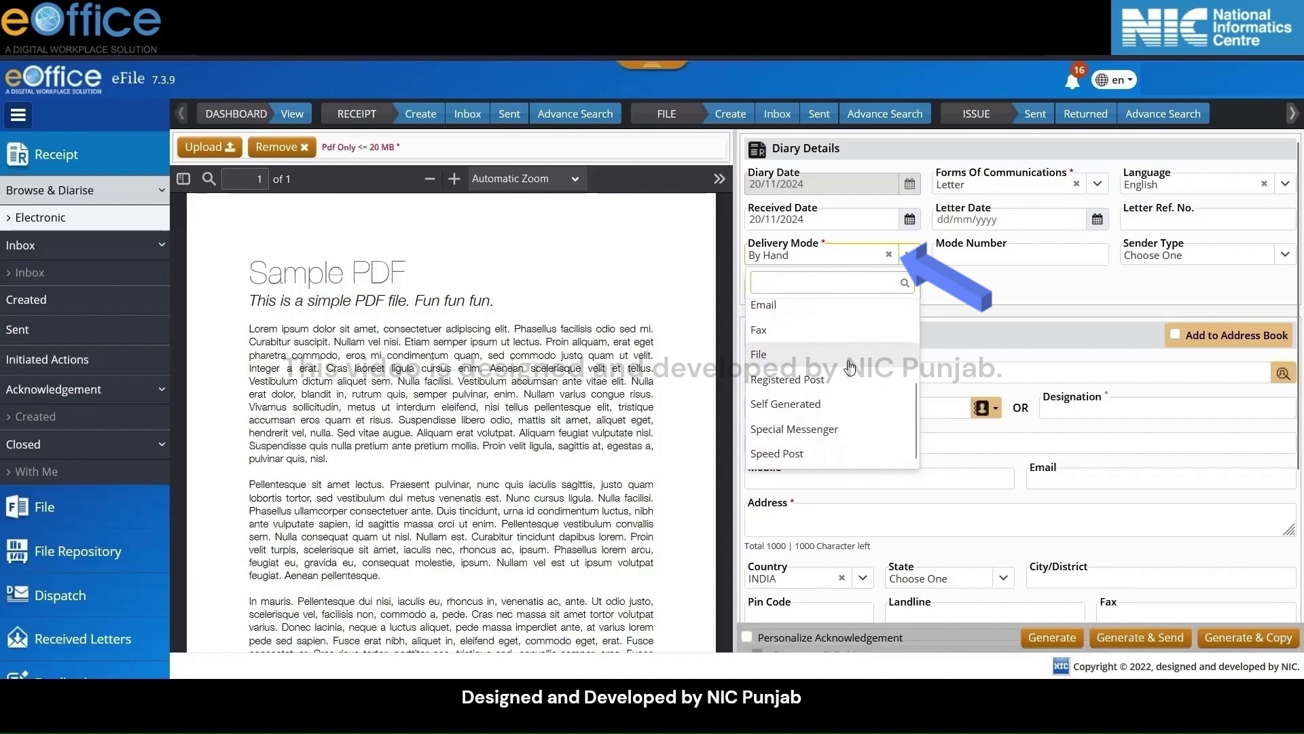
scroll(850, 368, up, 3)
scroll(850, 367, up, 2)
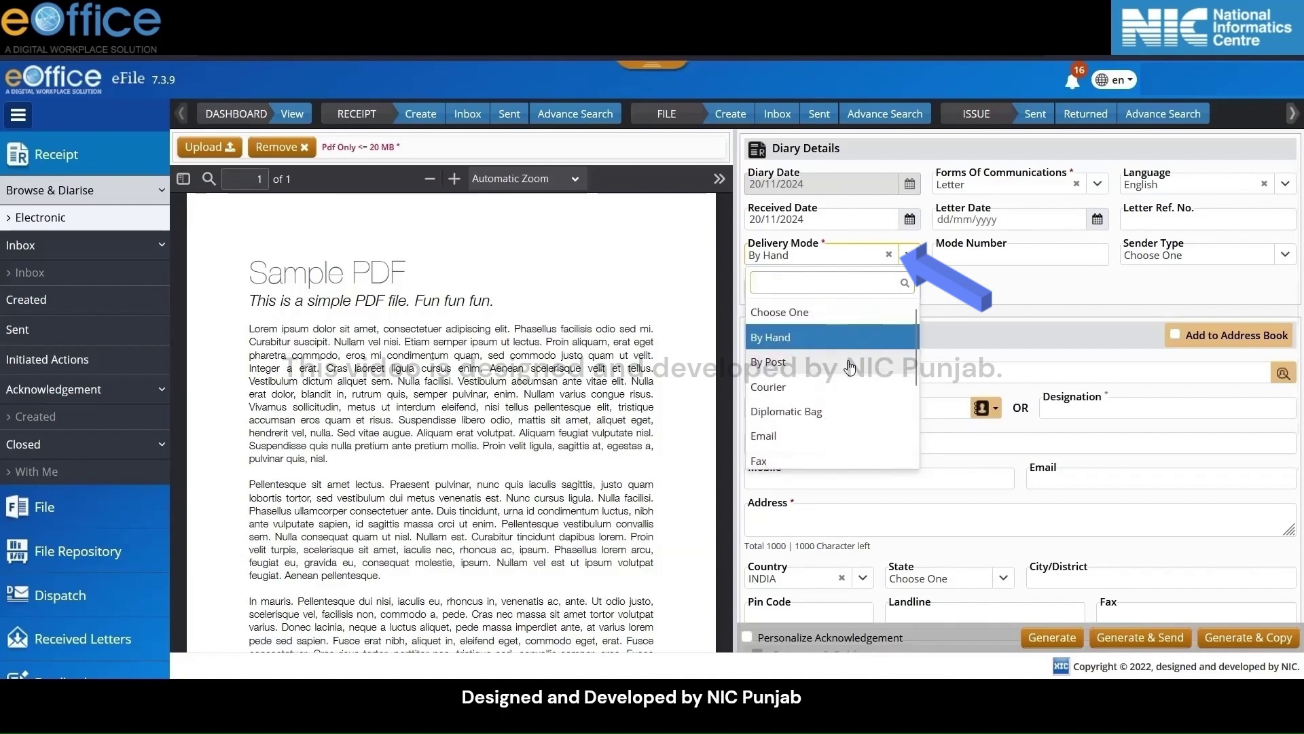
click(822, 368)
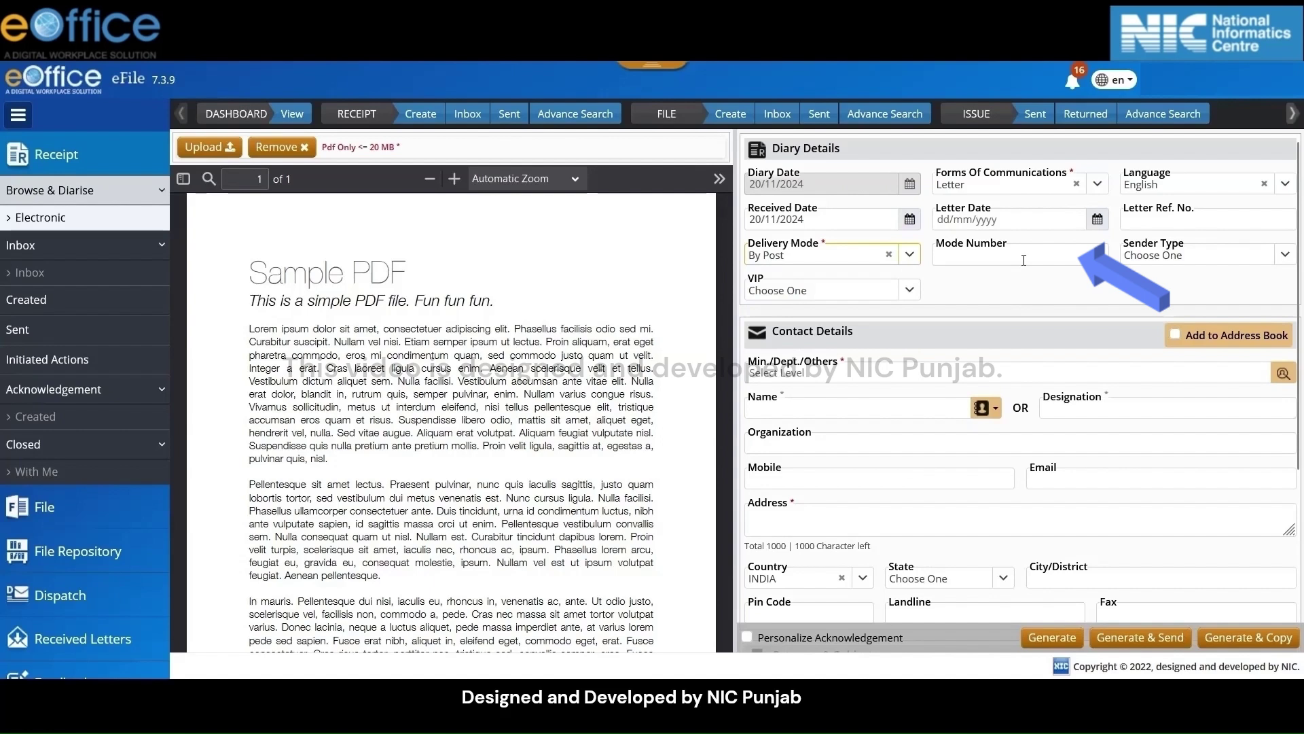
click(1024, 260)
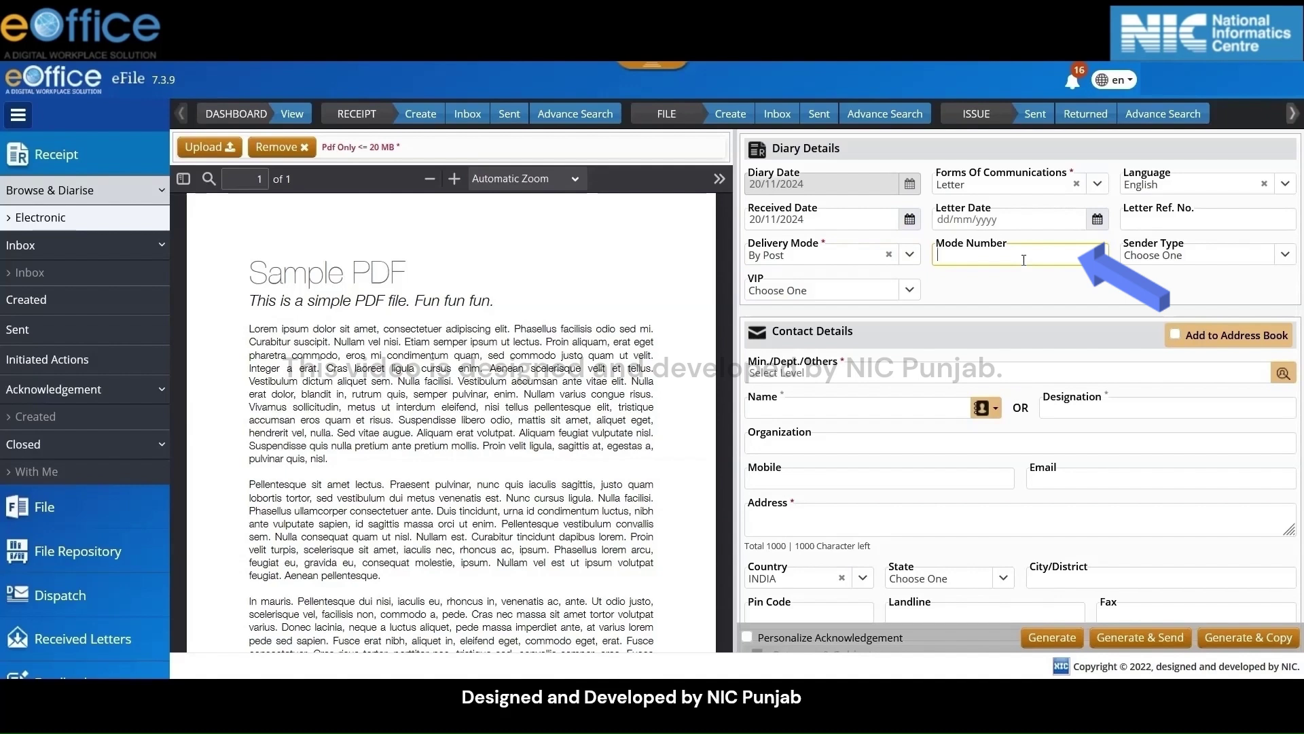
text(123456)
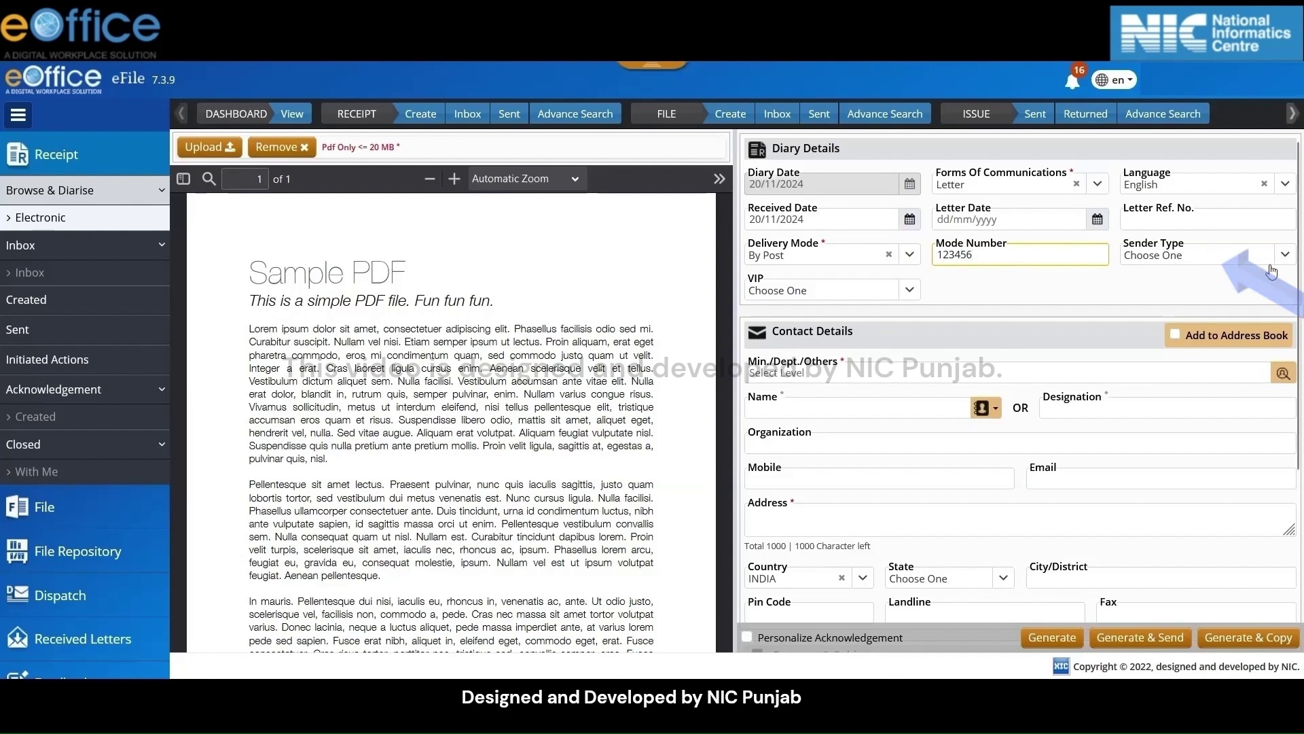
Leave Sender Type and VIP unset, and tick Add to Address Book
click(1283, 265)
click(1282, 258)
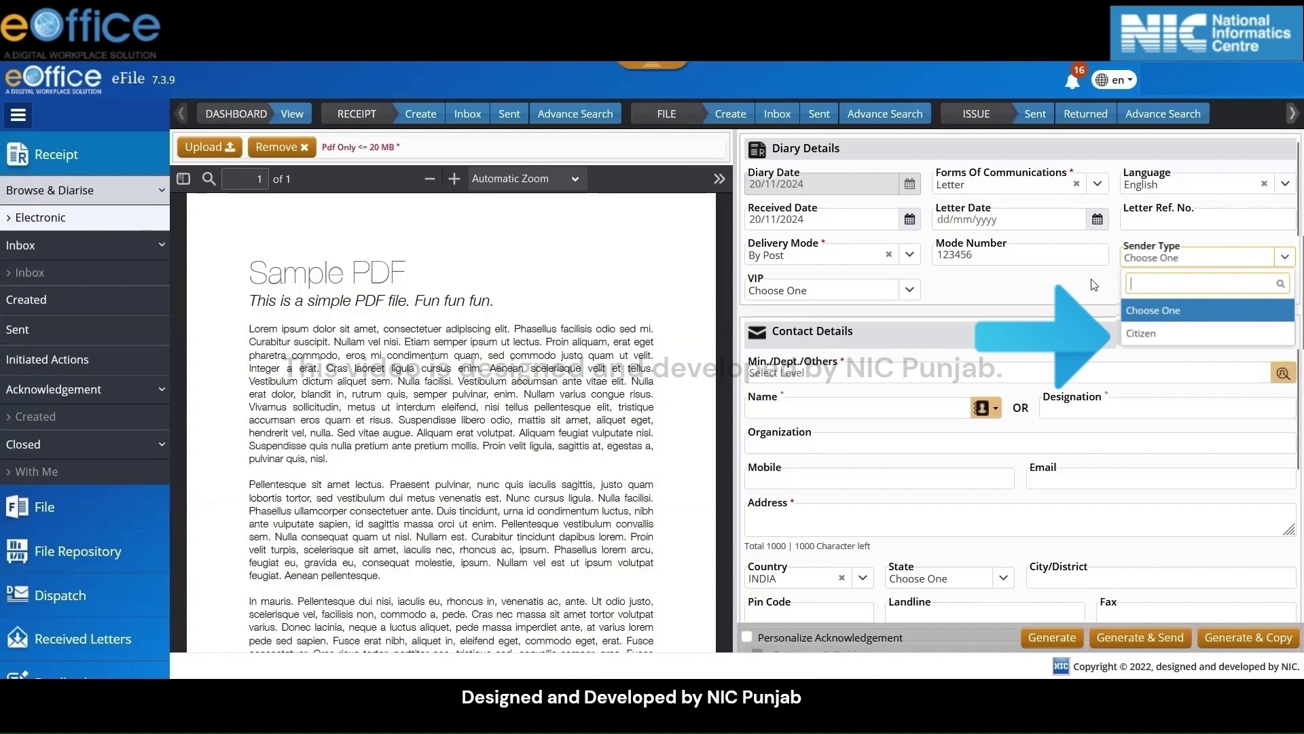
click(1093, 284)
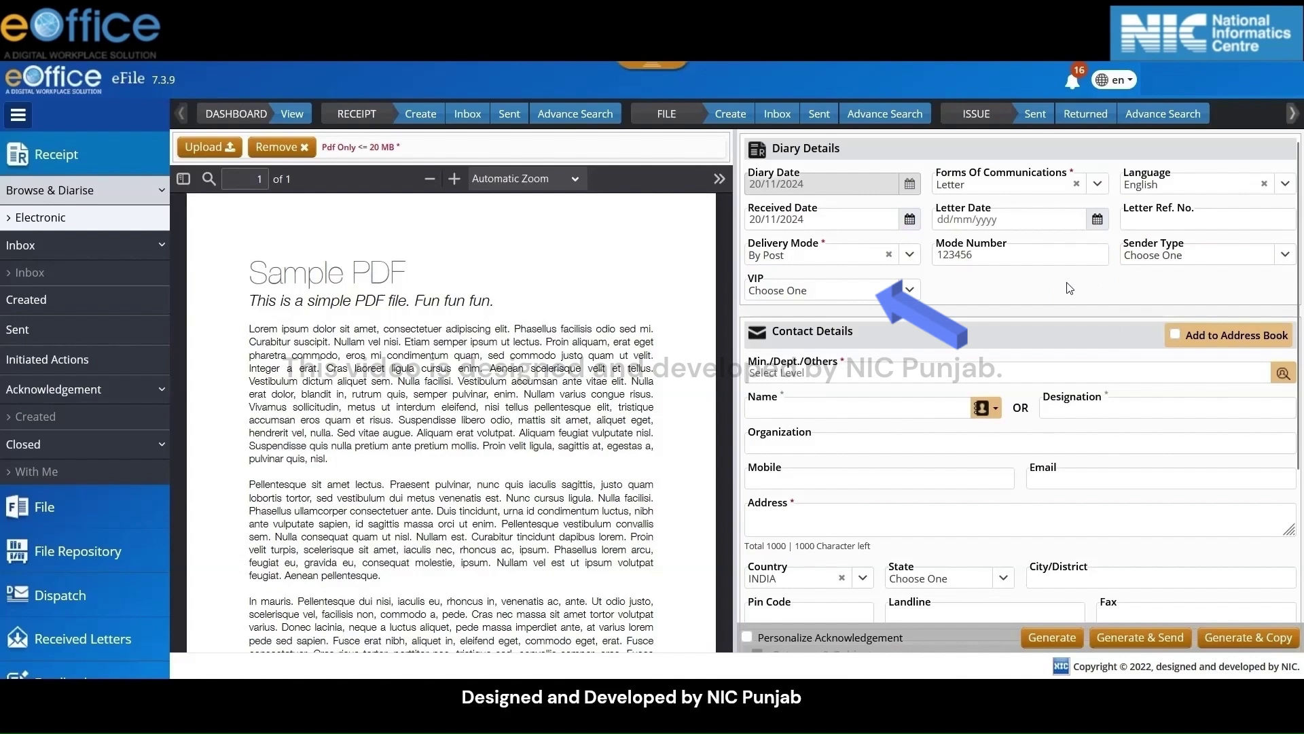
click(910, 290)
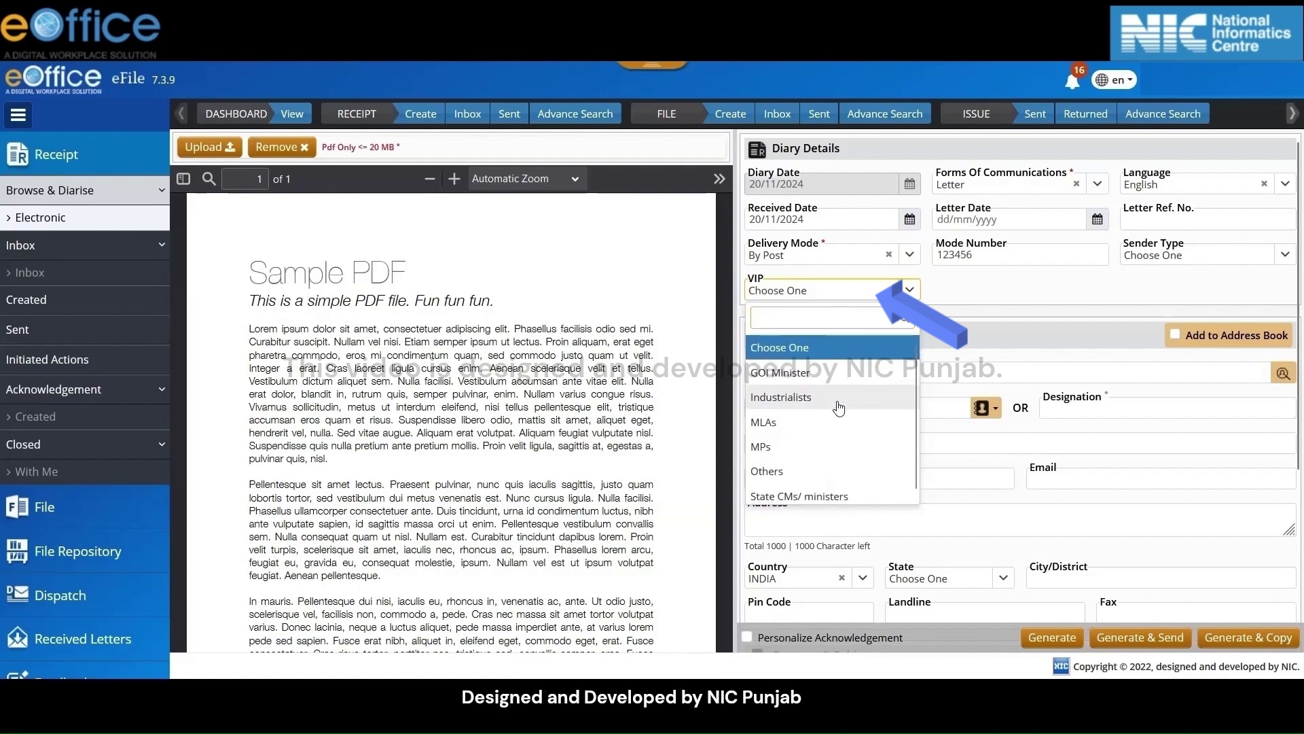
scroll(840, 407, down, 1)
scroll(840, 408, up, 1)
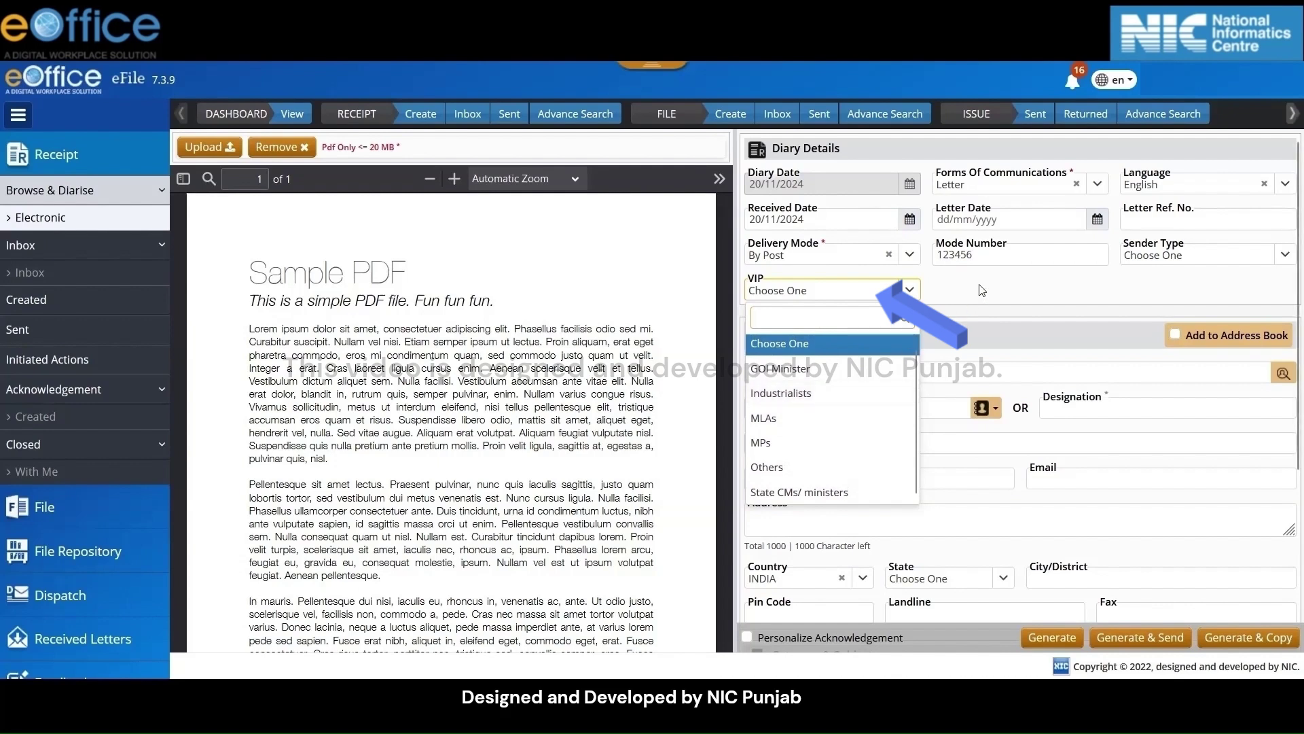
click(982, 290)
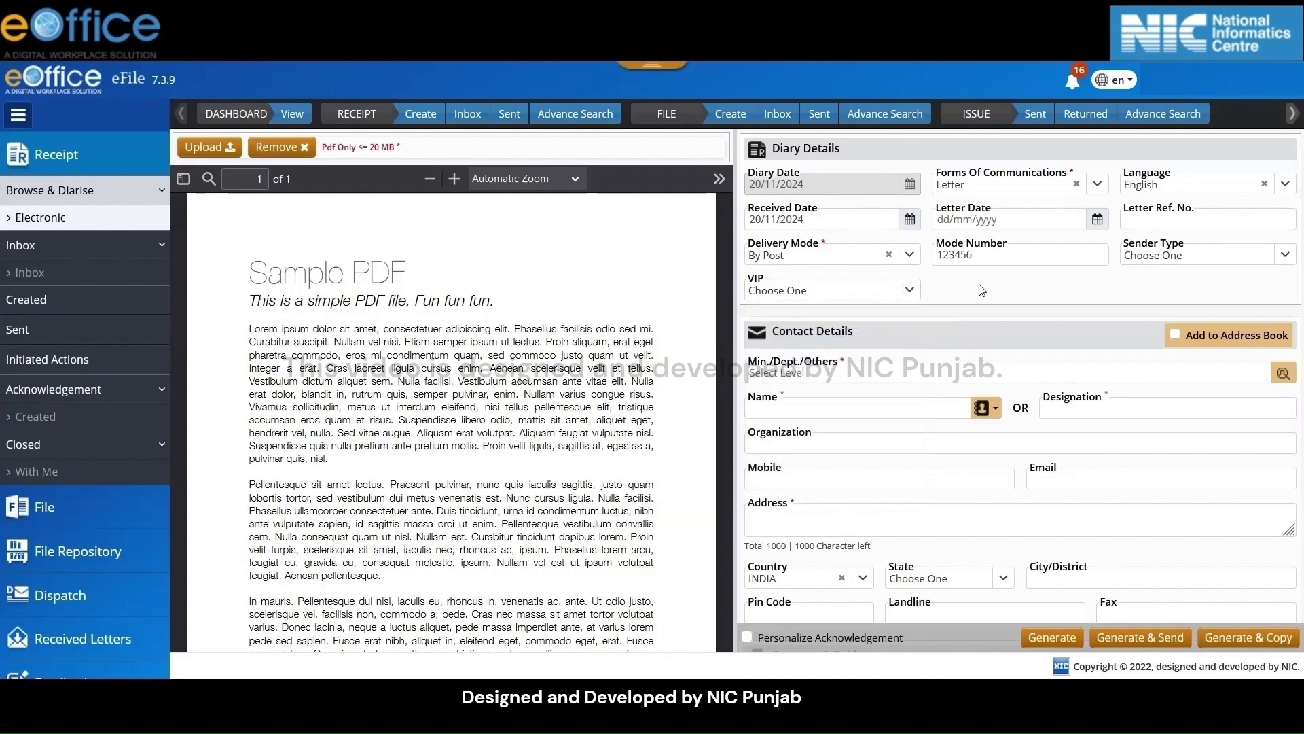
click(1176, 336)
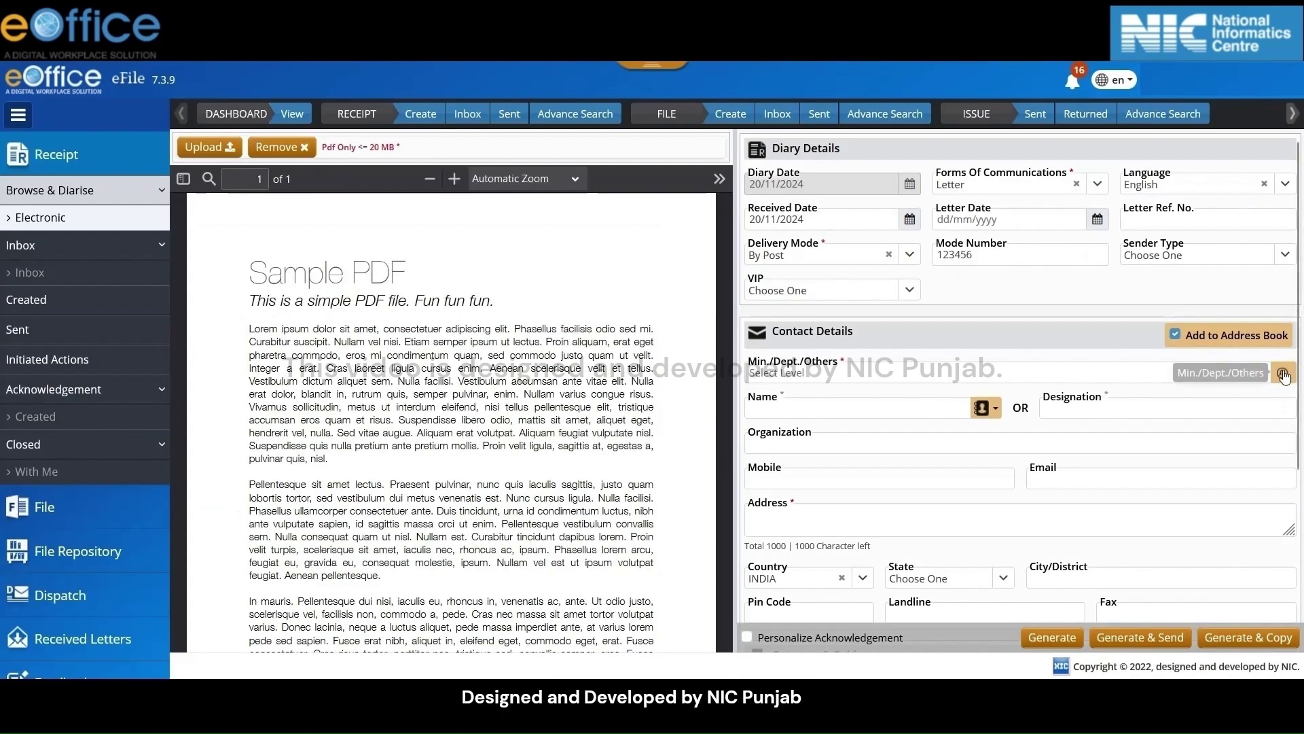
Select Government of Punjab in the Min./Dept./Others search dialog and confirm it
click(1283, 374)
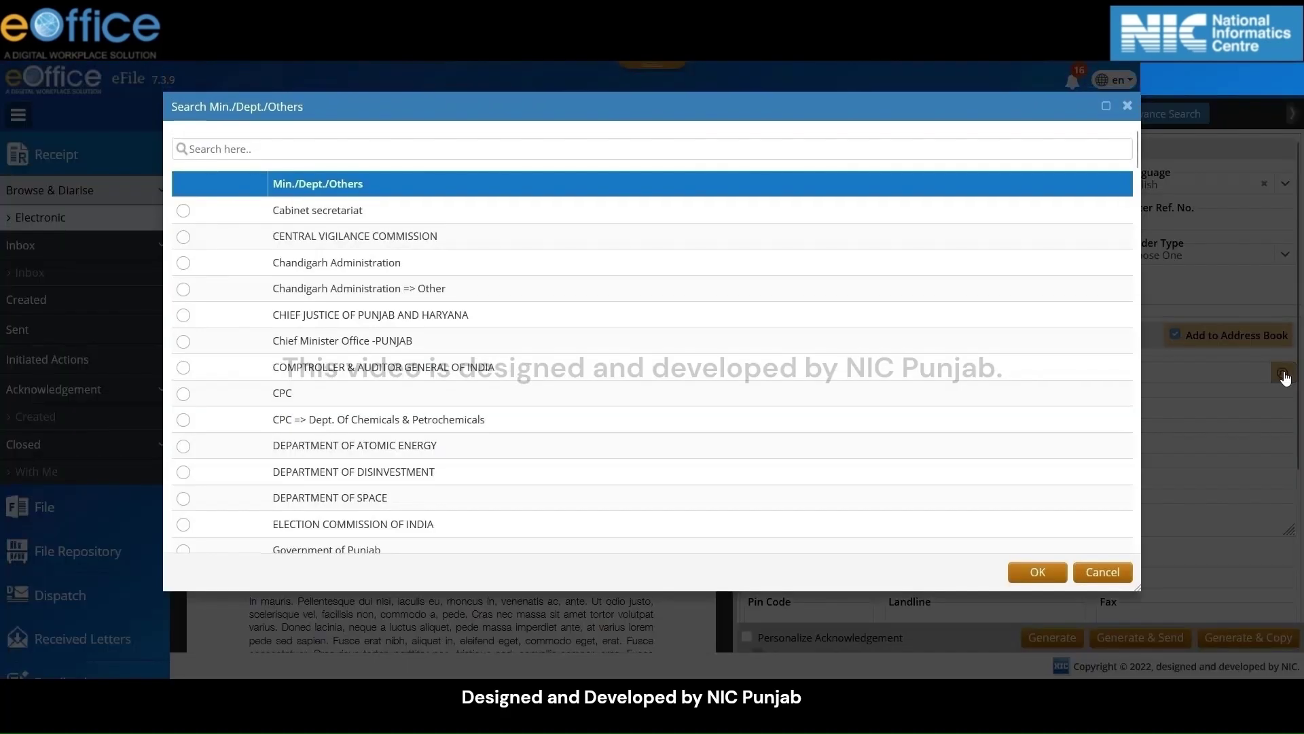
scroll(634, 353, down, 2)
scroll(634, 354, down, 2)
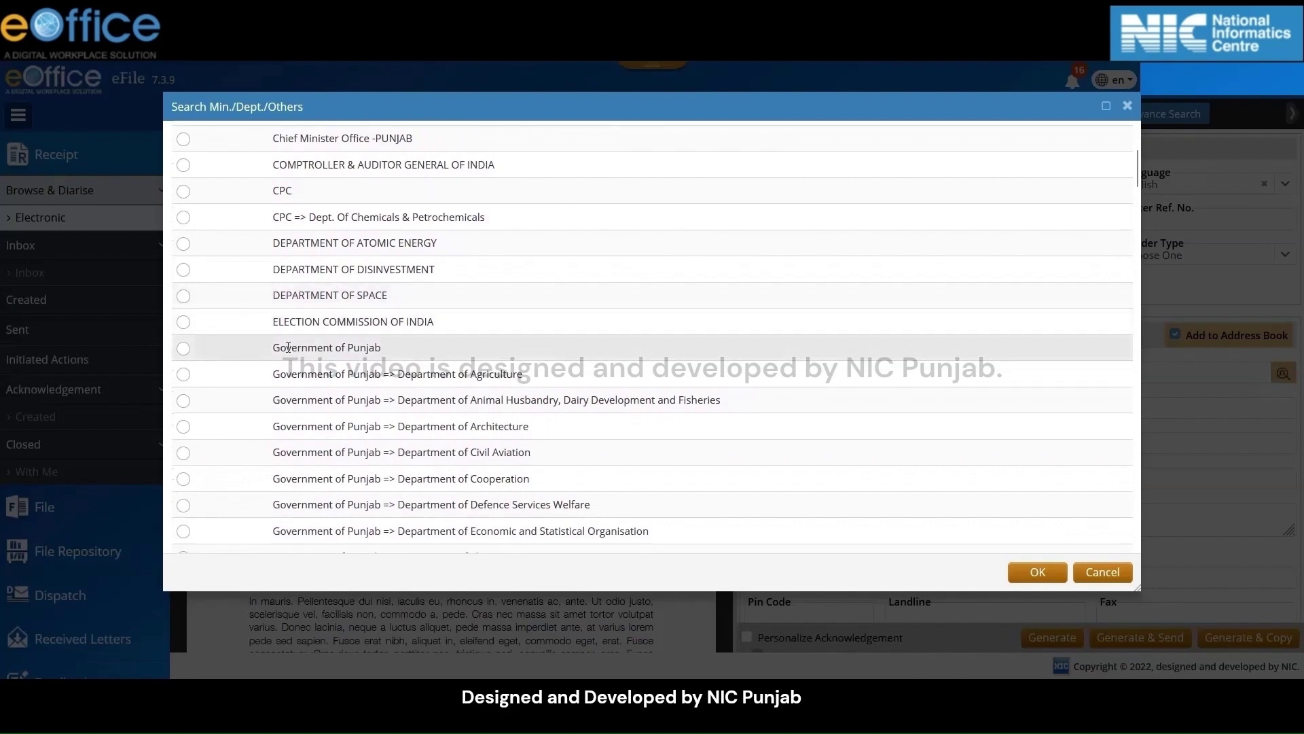
click(184, 349)
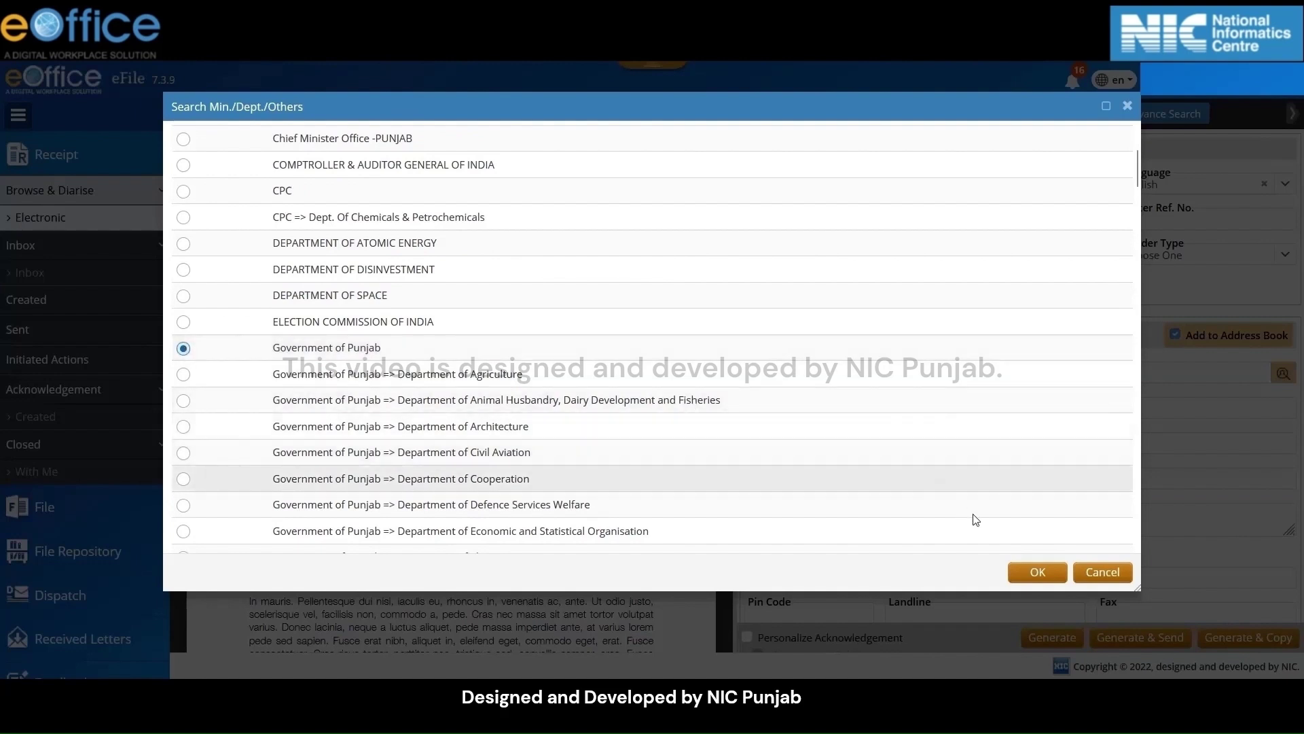
click(1039, 571)
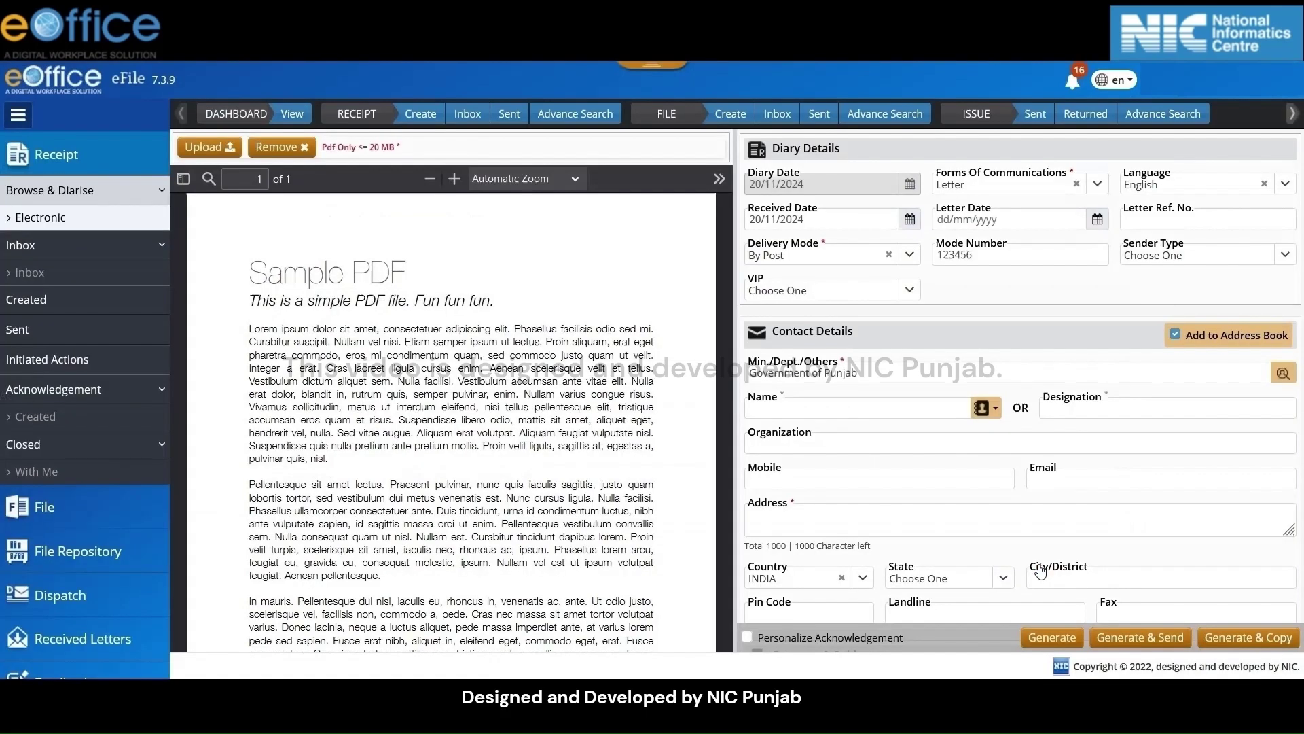
Enter abc as the sender's name, designation and organisation
click(865, 404)
text(abc)
click(1111, 403)
text(abc)
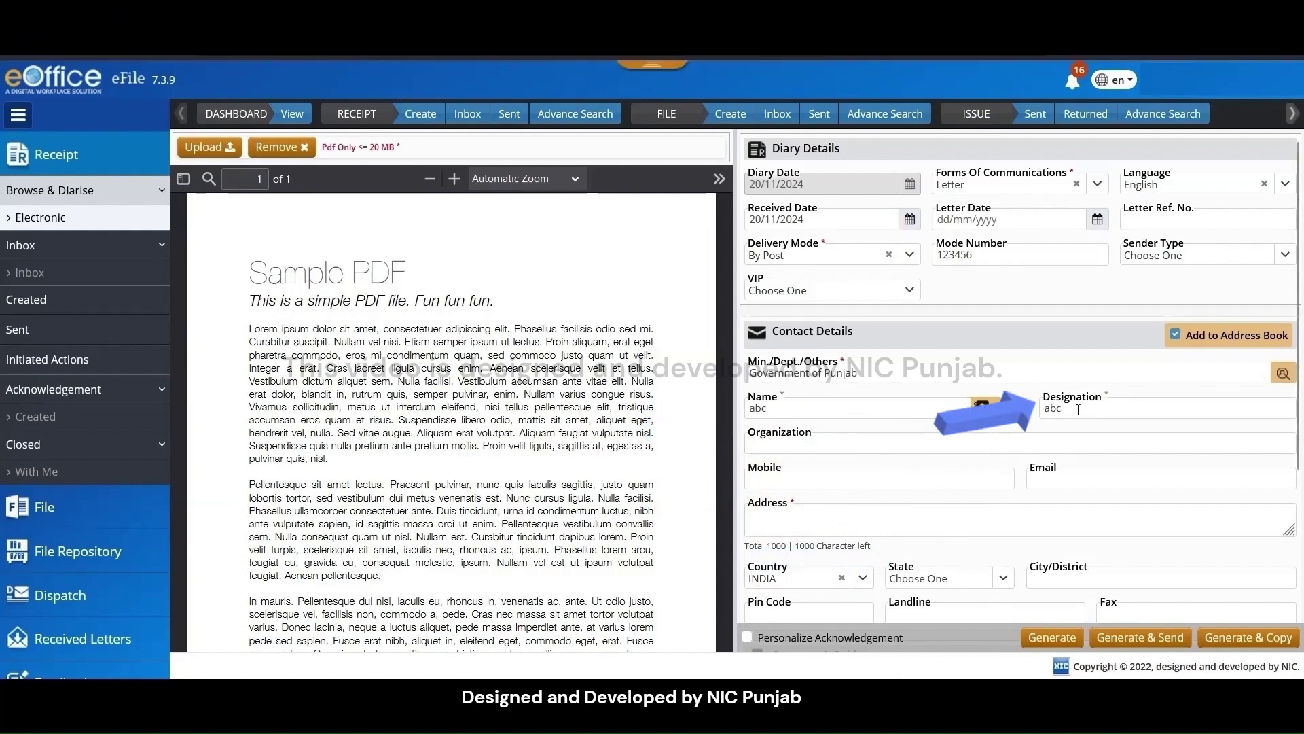
key(Tab)
text(abc)
click(911, 479)
Enter the sender's mobile number and type 'office address' in the Address box
click(910, 481)
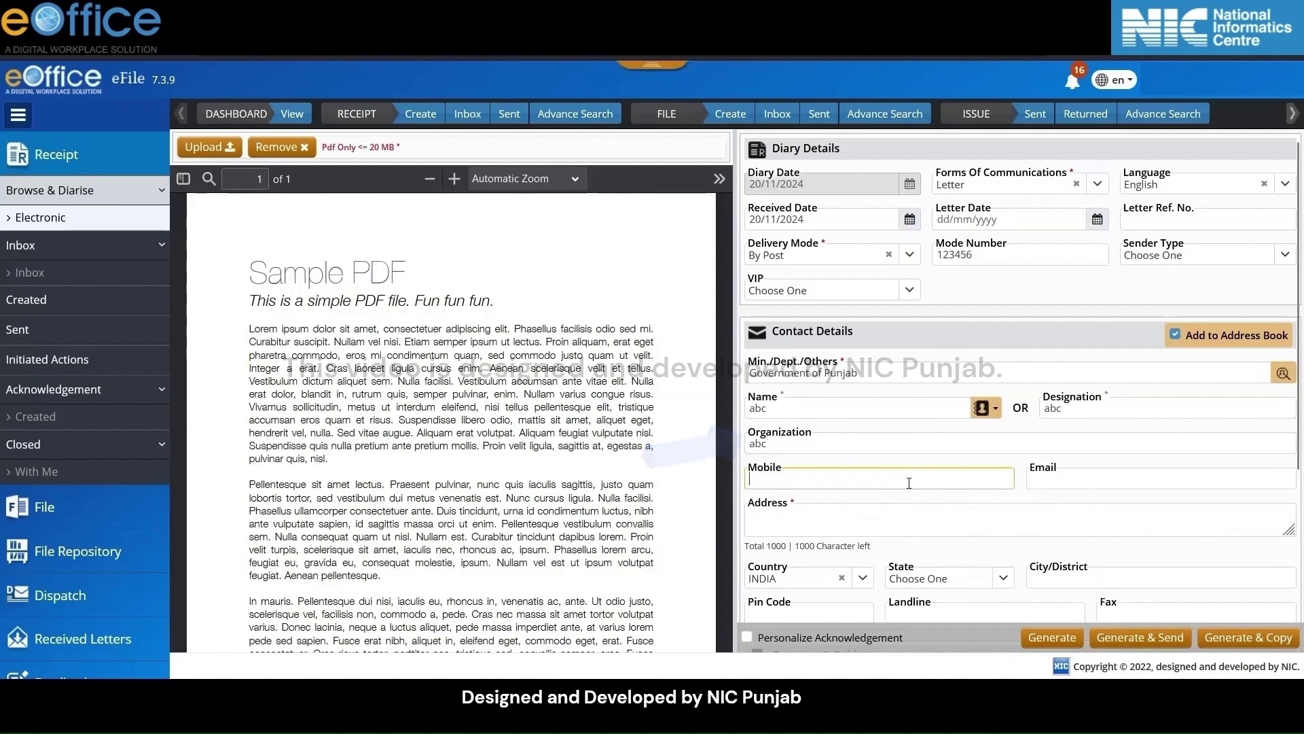
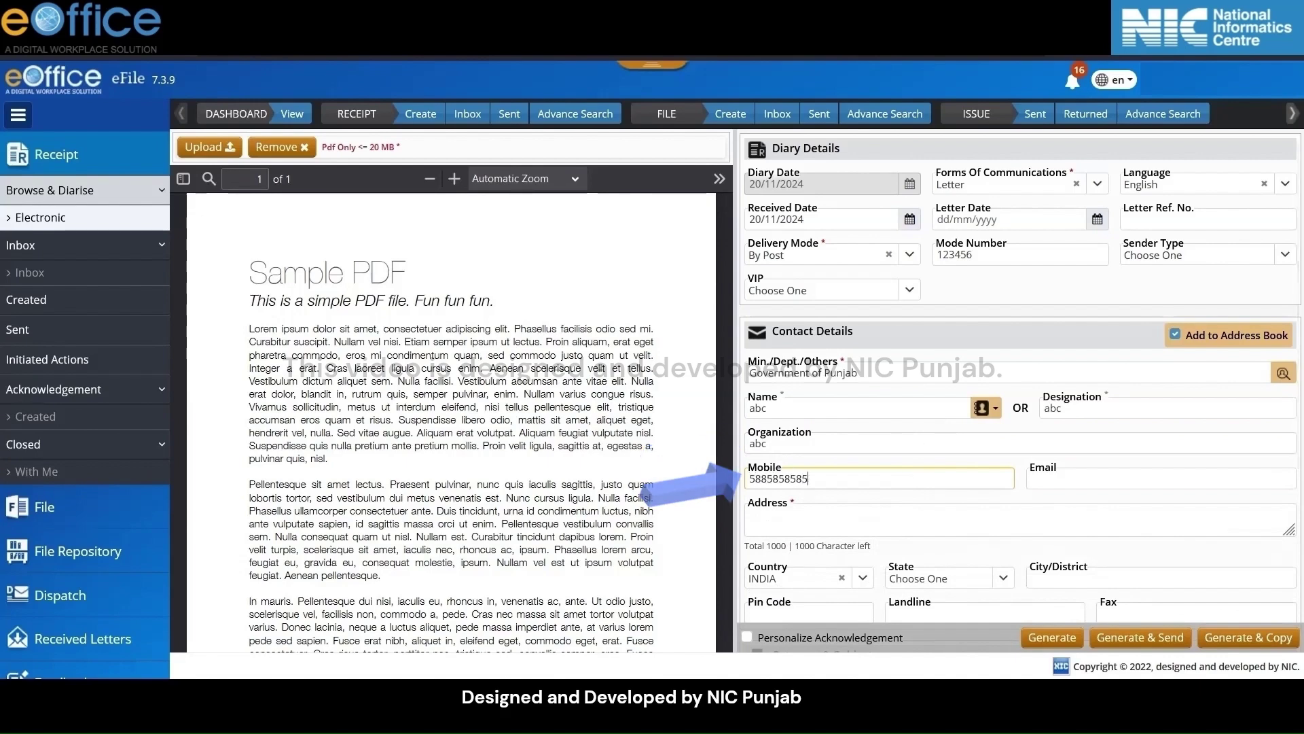
click(1148, 485)
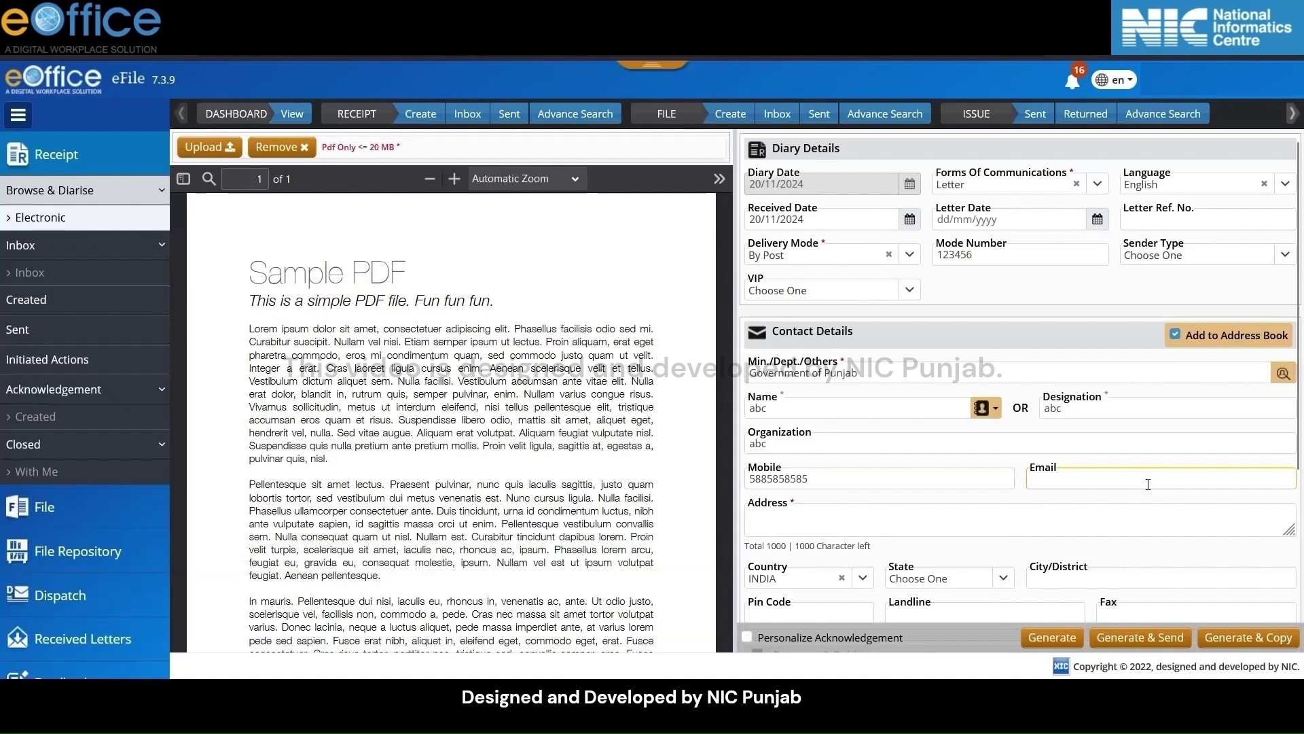
click(922, 525)
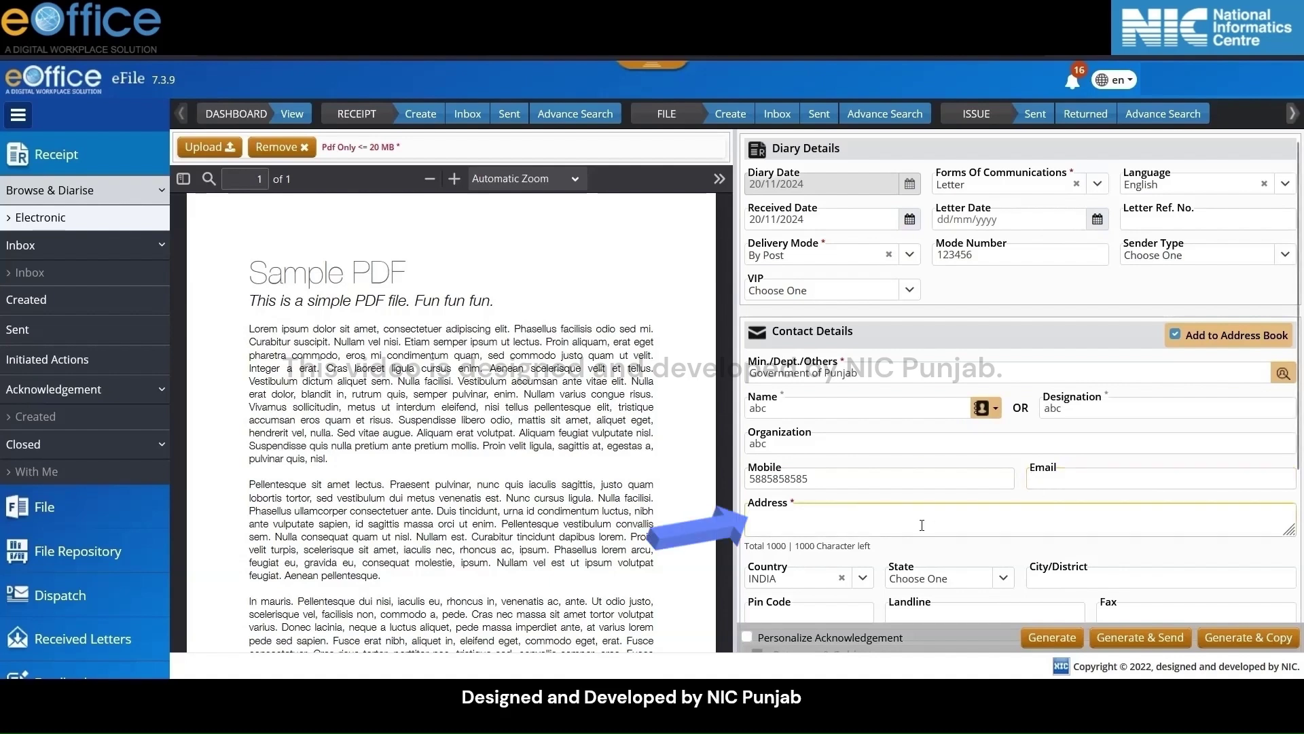
scroll(922, 523, down, 2)
text(office address)
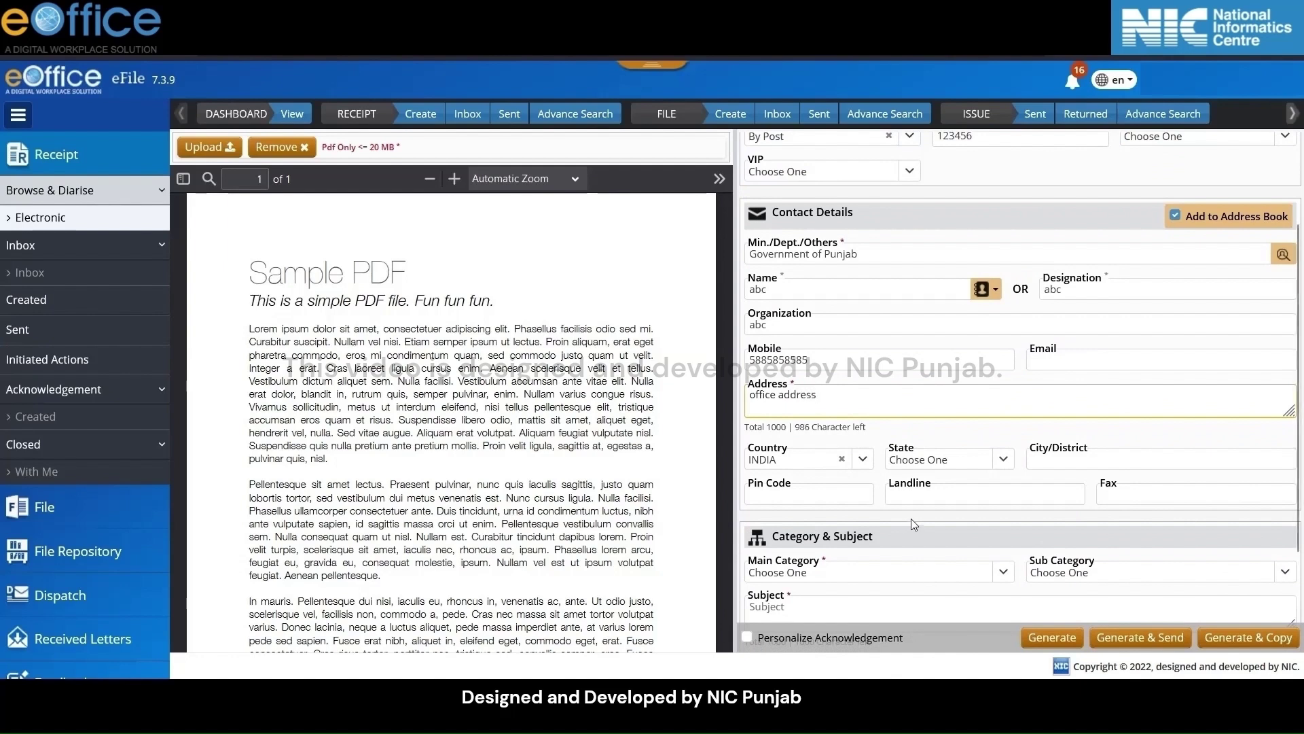
Trim the address to 'office', set State to Punjab and City/District to chandigarh
key(ctrl+BackSpace)
click(1003, 459)
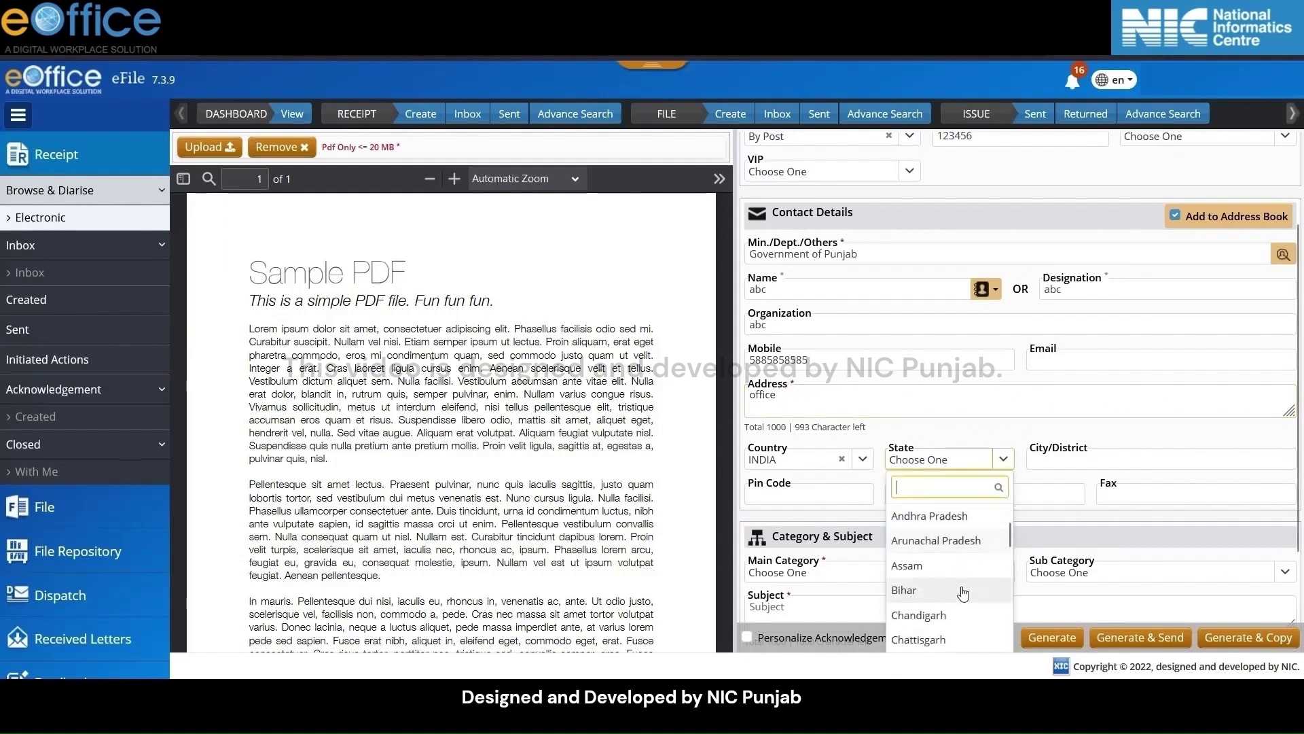
text(punj)
key(Return)
click(1089, 460)
text(cha)
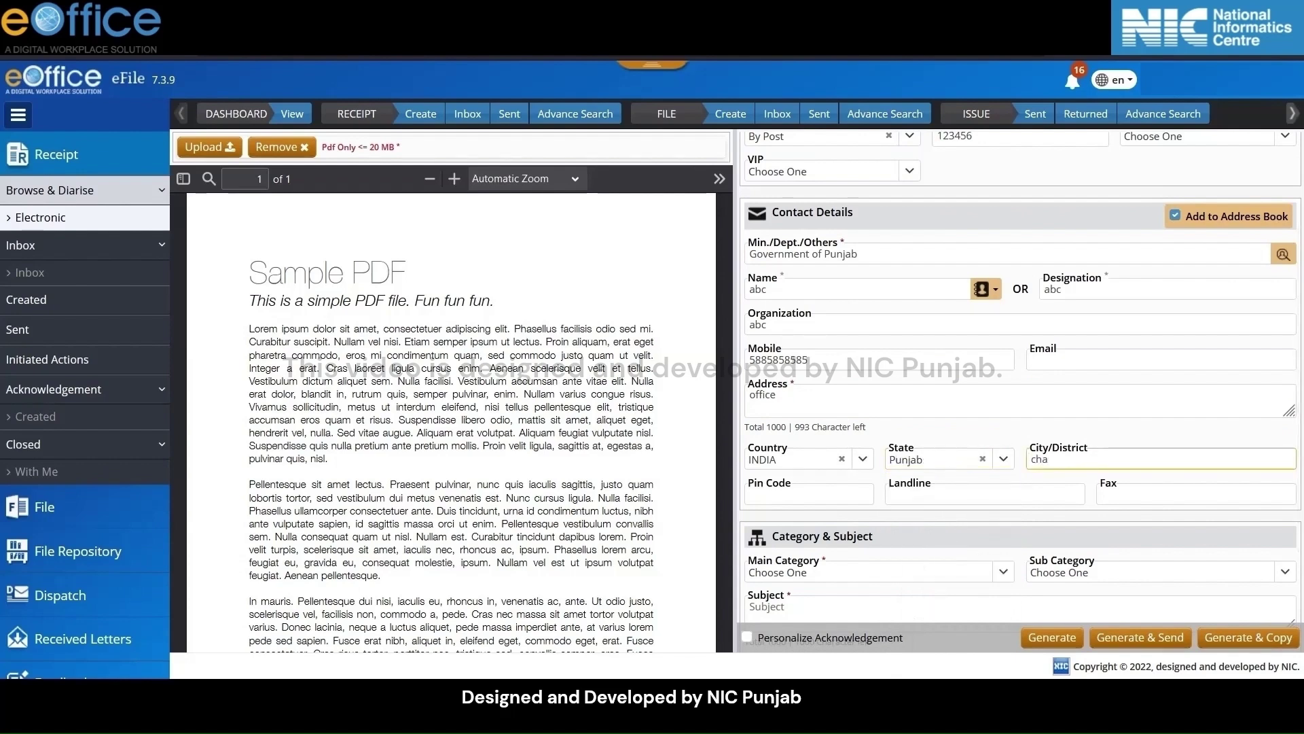
text(ndiga)
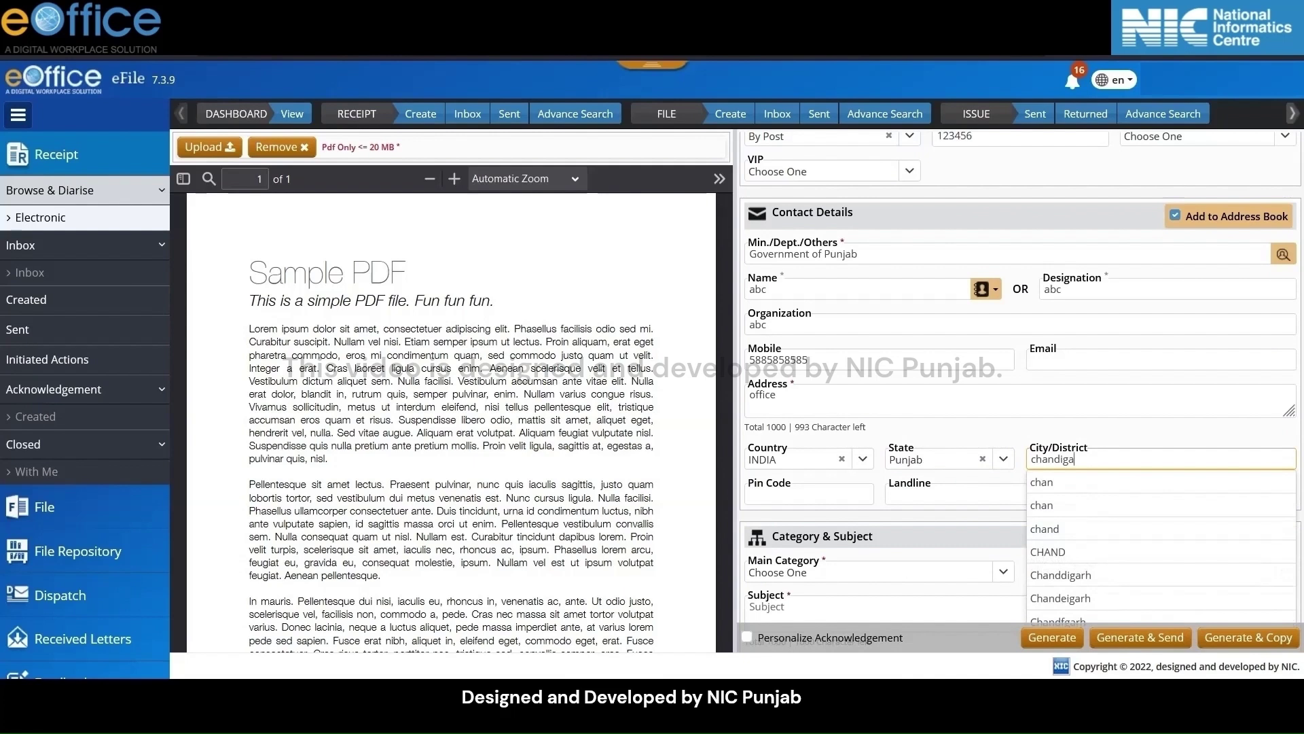
text(rh)
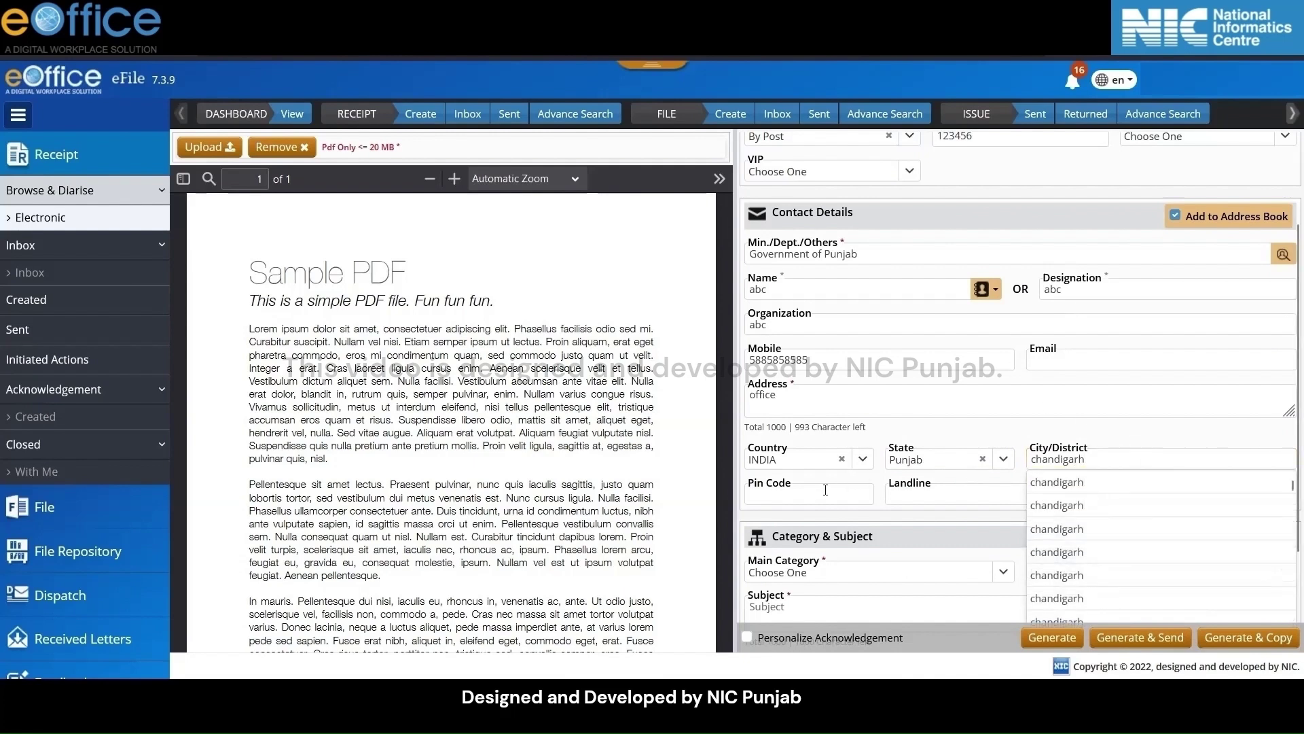
key(Tab)
key(Tab)
key(Tab)
scroll(1046, 488, down, 2)
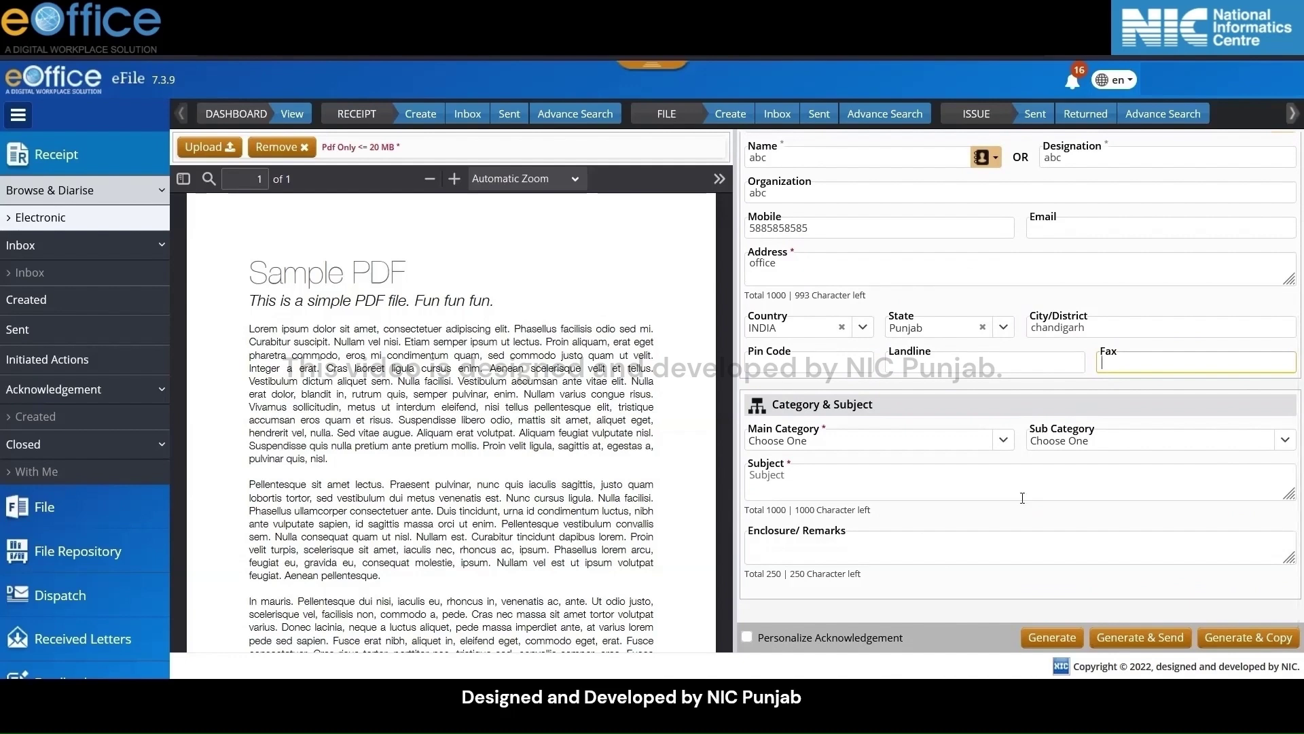
Pick Budget from the Main Category list, then Budget again under Sub Category
click(1006, 443)
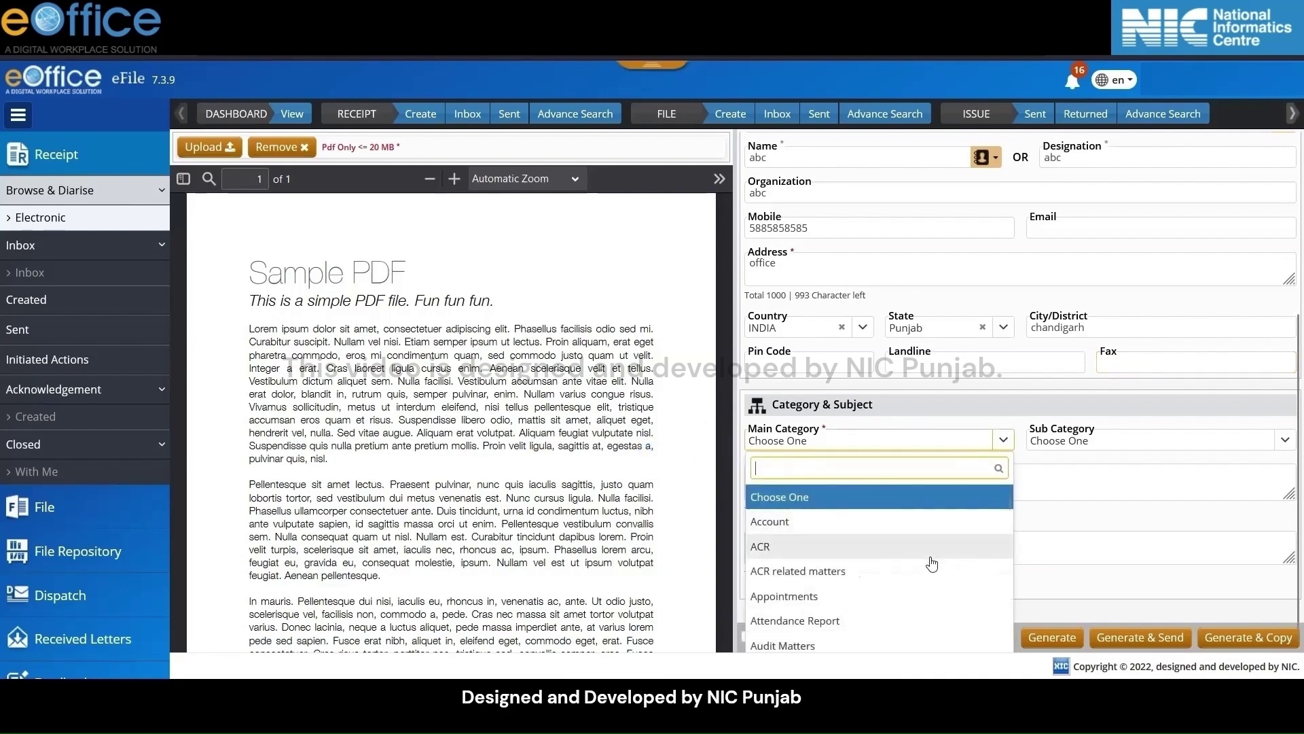
scroll(932, 564, down, 3)
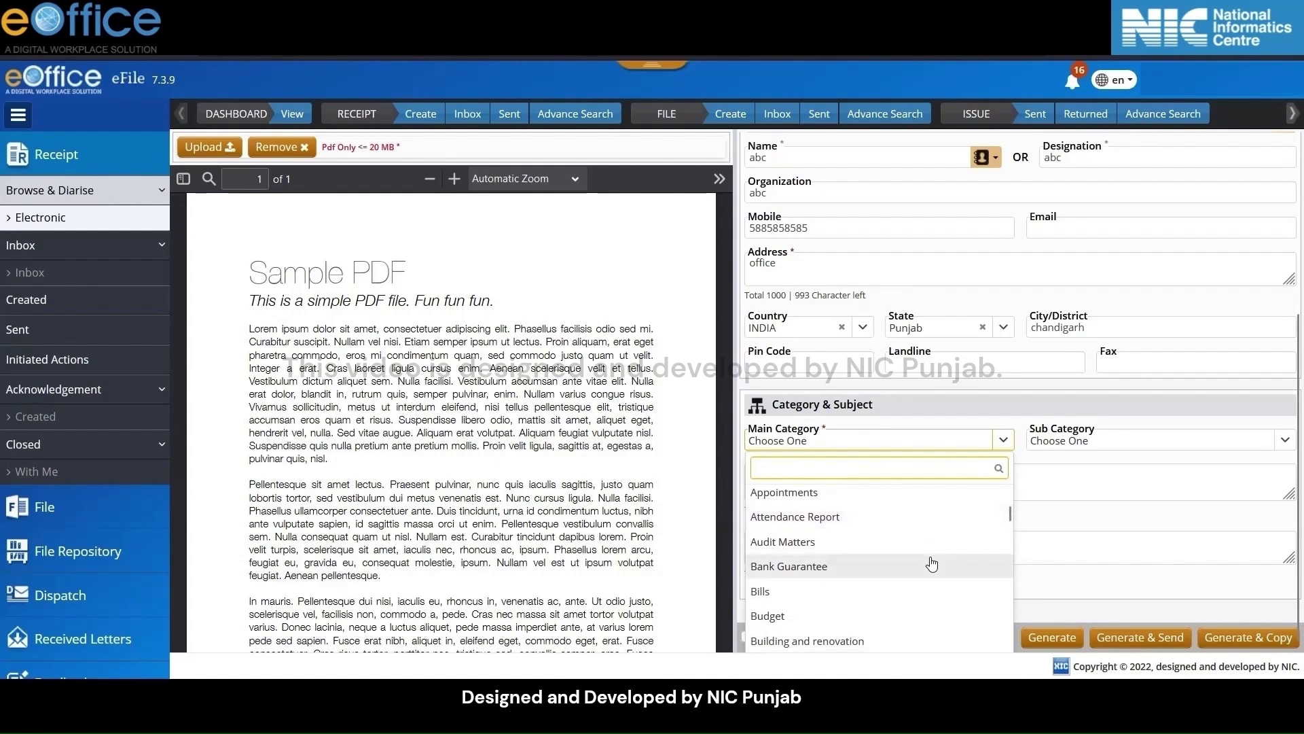
scroll(932, 564, down, 2)
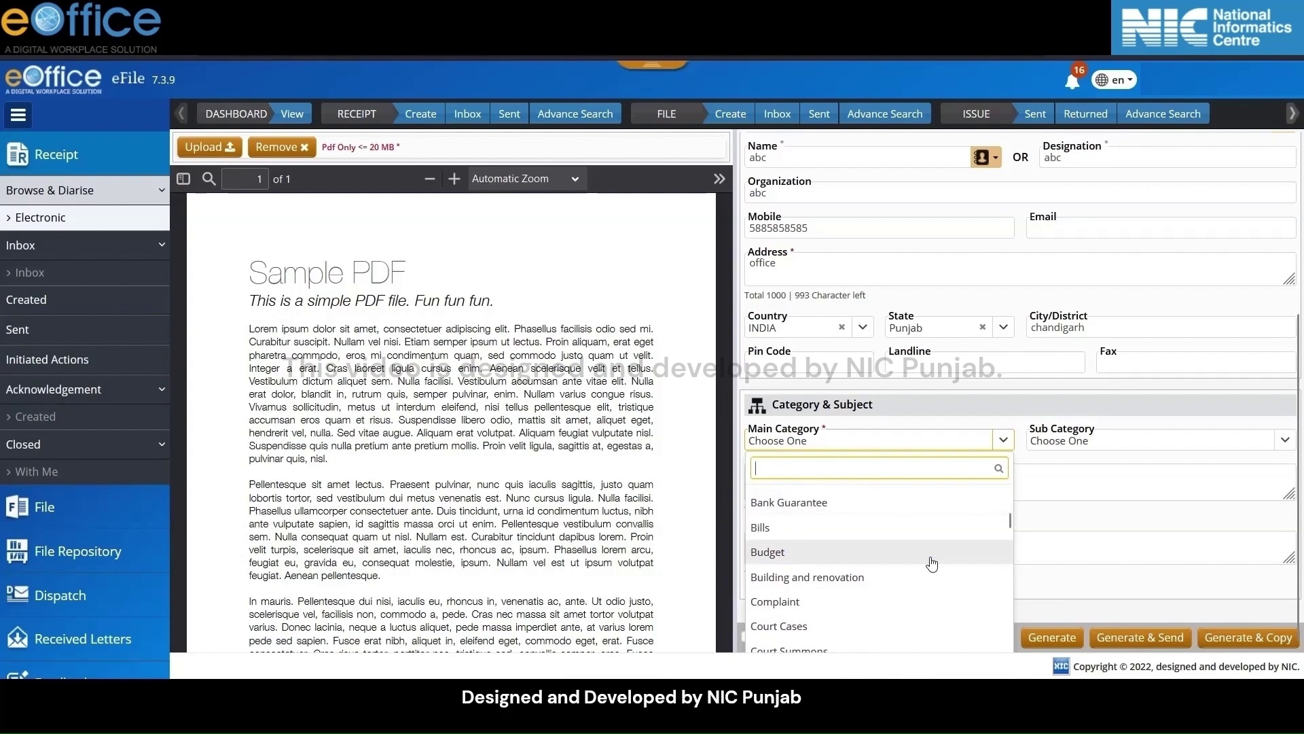
scroll(932, 564, down, 2)
scroll(932, 564, down, 1)
scroll(932, 564, up, 2)
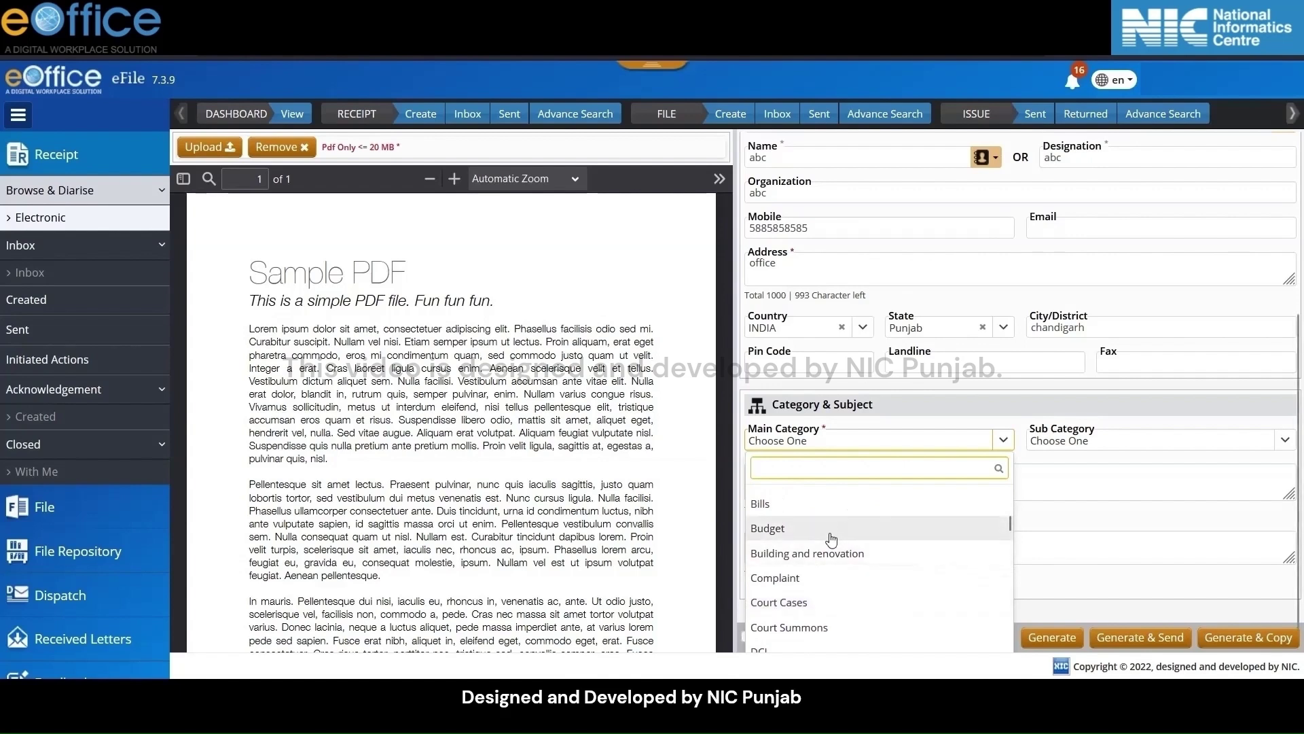
click(831, 537)
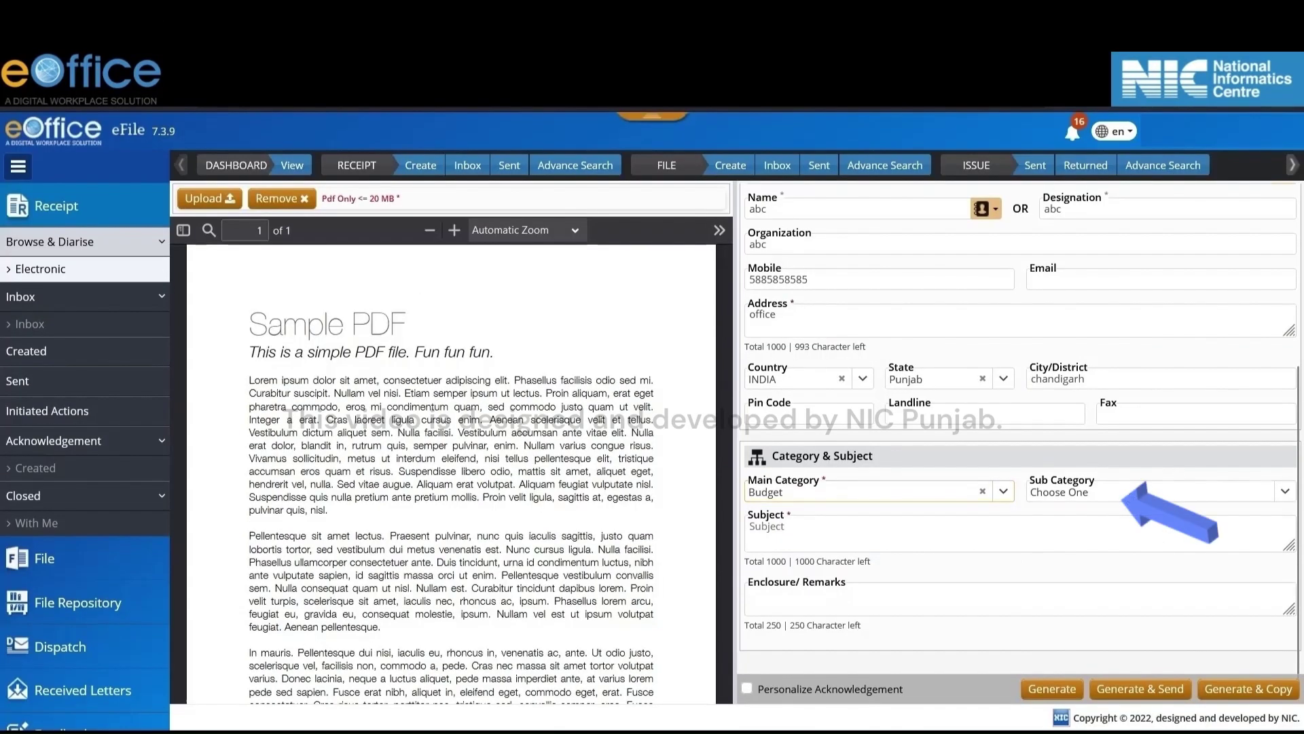
click(1132, 449)
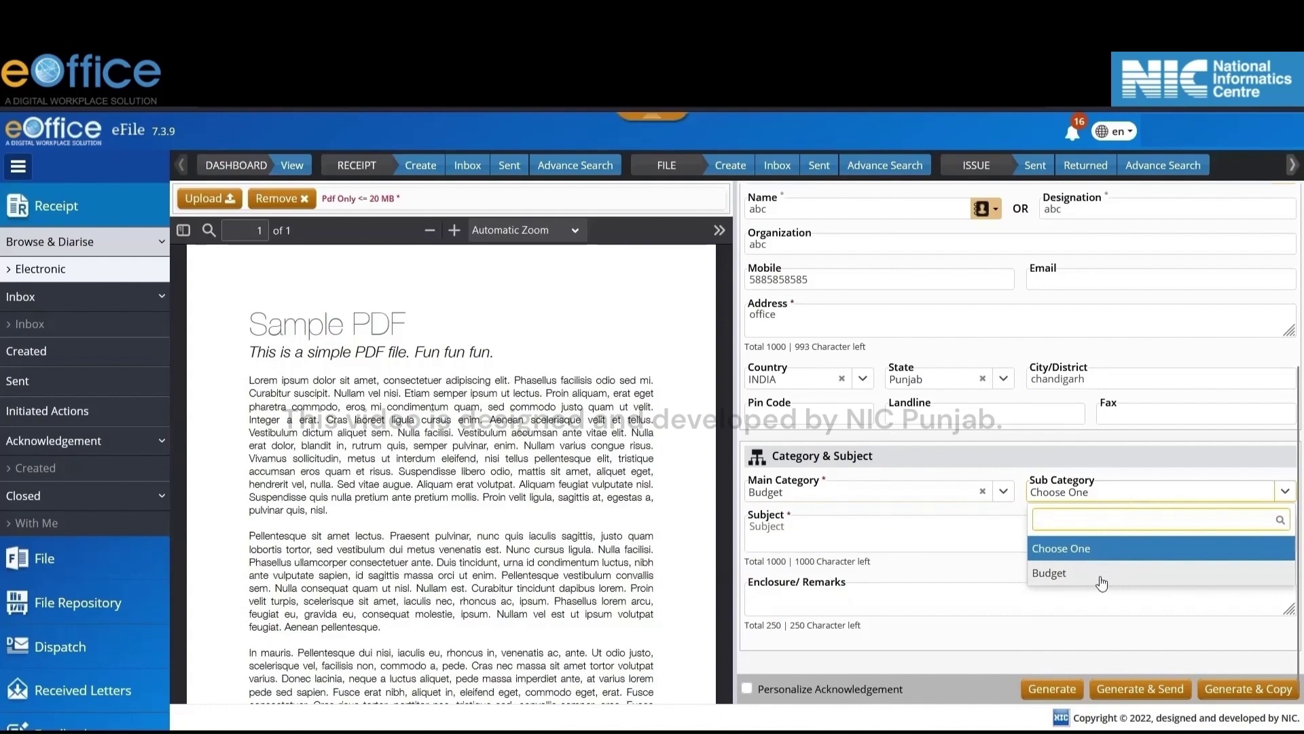
click(1100, 577)
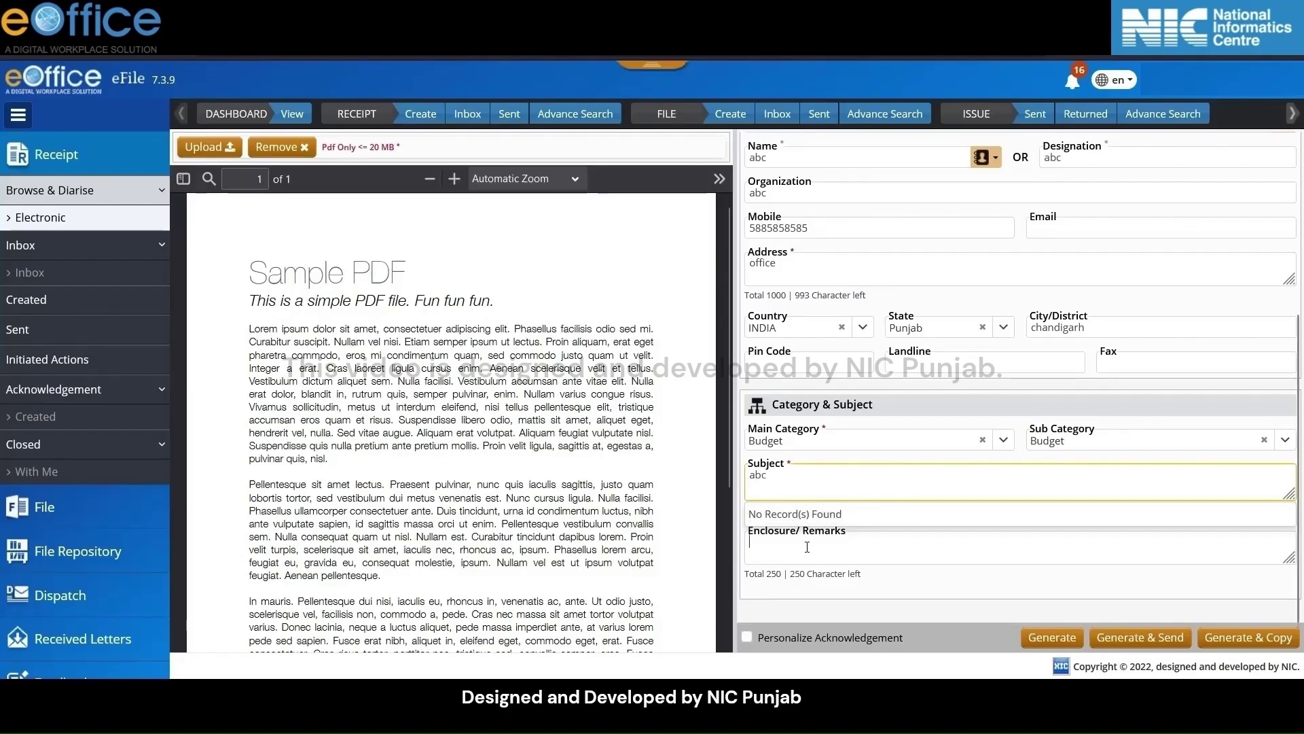
Enter 'devices eg. pendrive' in the Enclosure/Remarks field
click(807, 547)
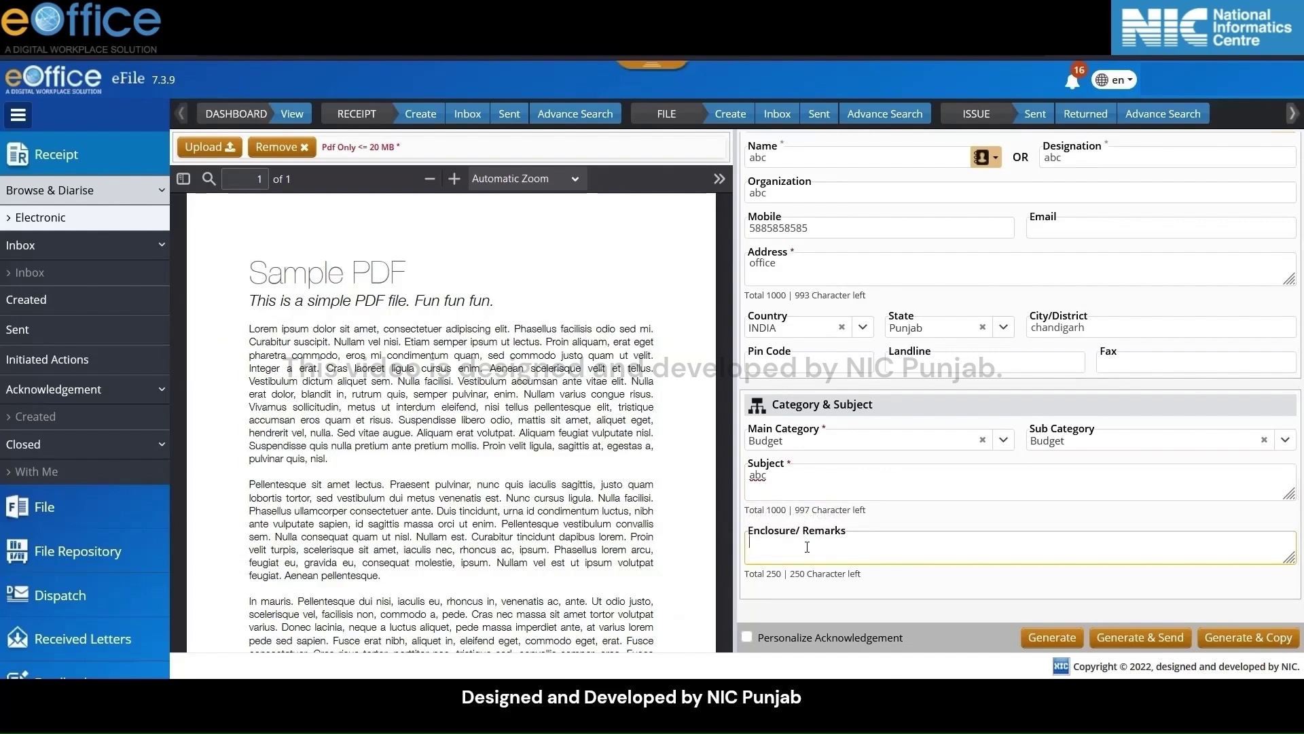
text(devices eg. pendrive)
click(776, 614)
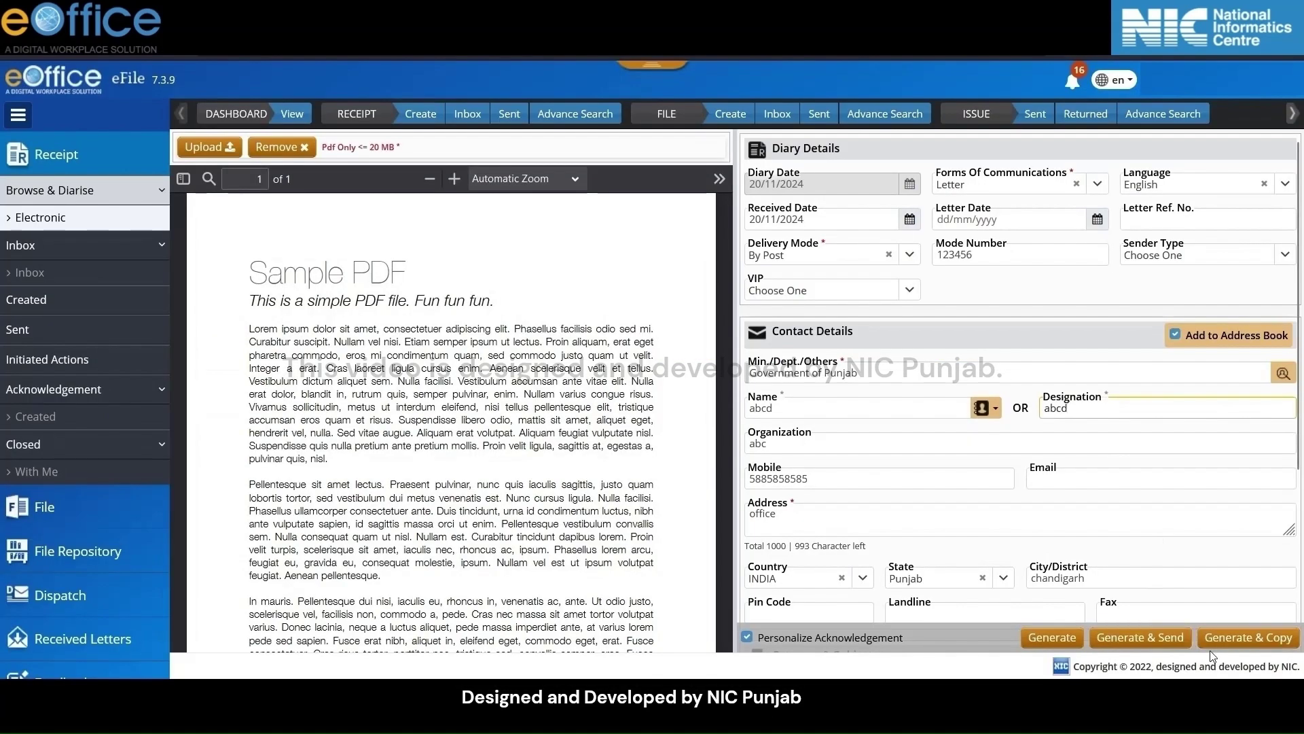
Generate the receipt and address it to abcd with Email and SMS notifications ticked
click(1131, 638)
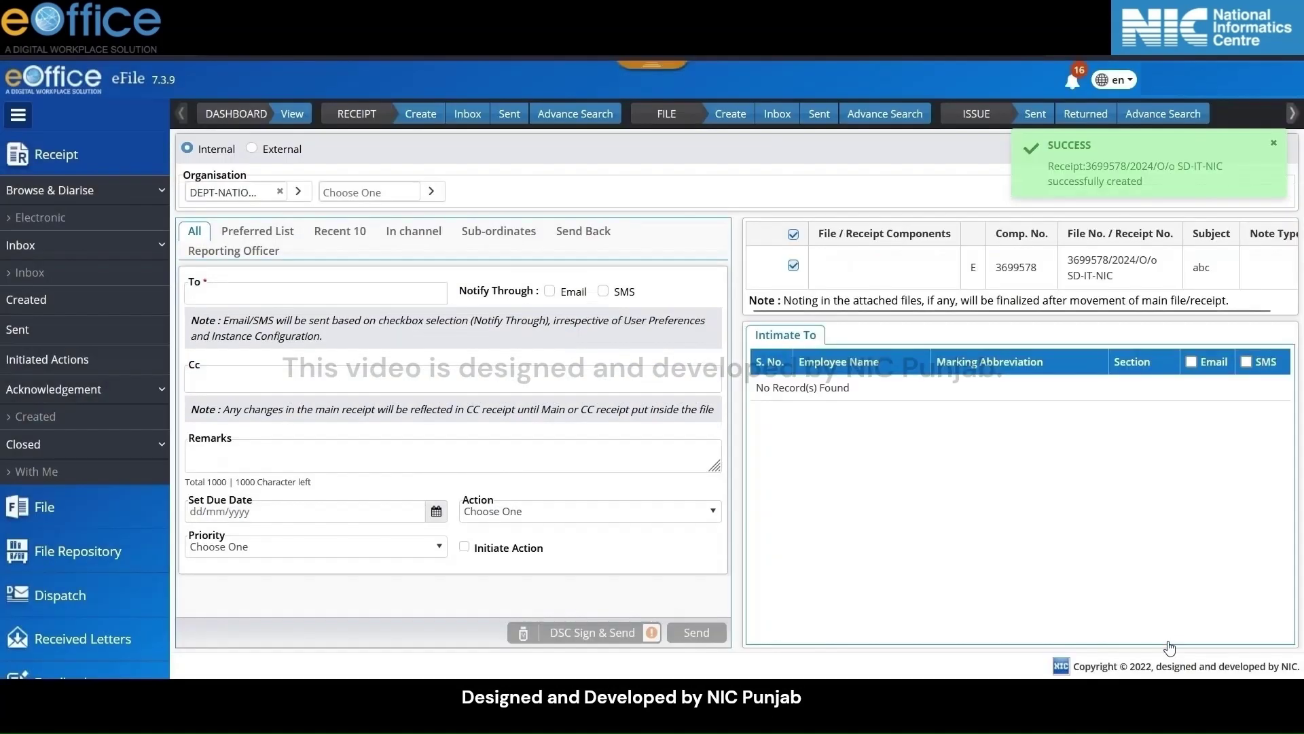
click(1158, 136)
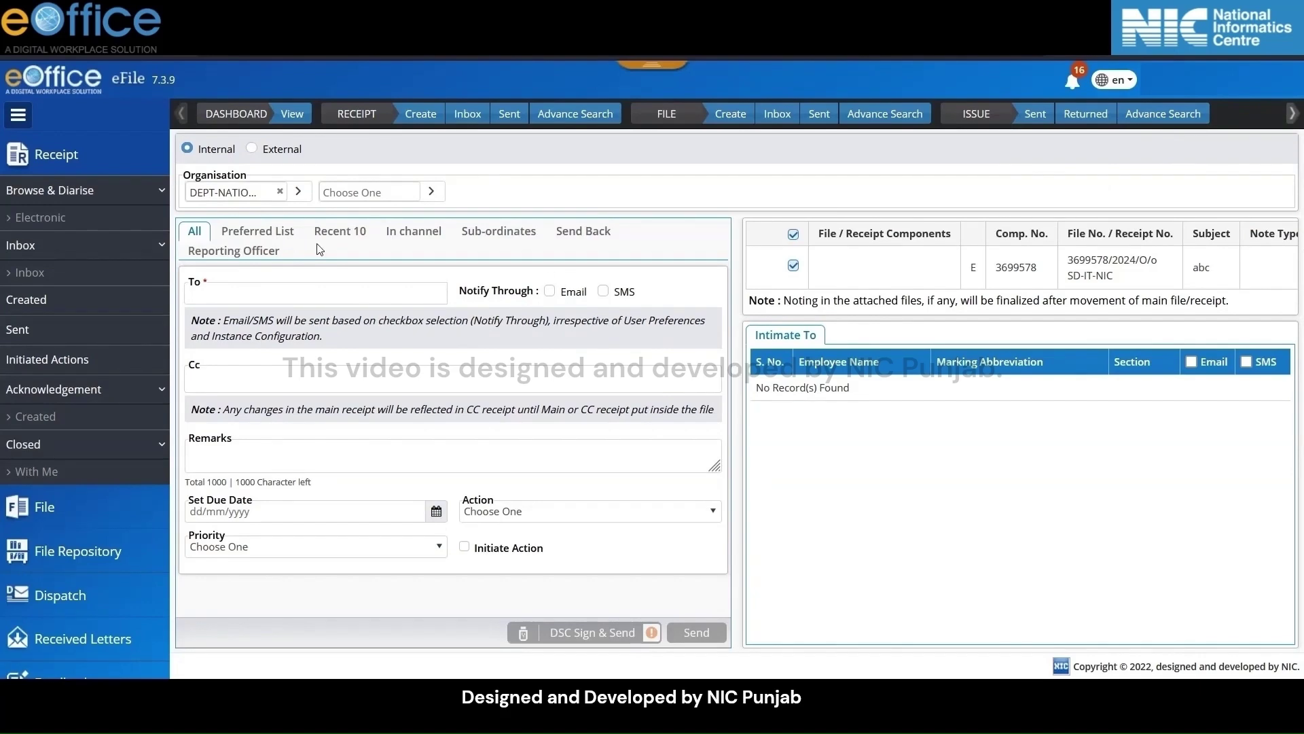
click(325, 294)
text(abcd)
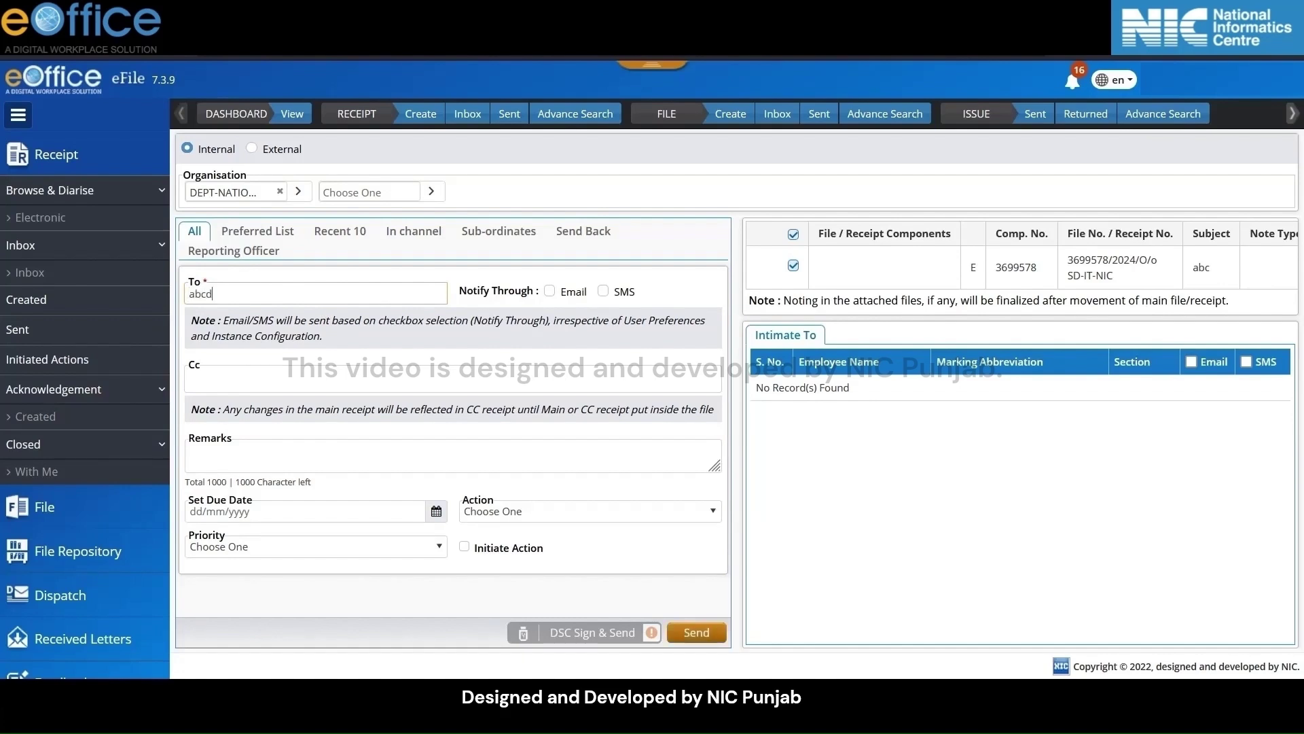
click(551, 293)
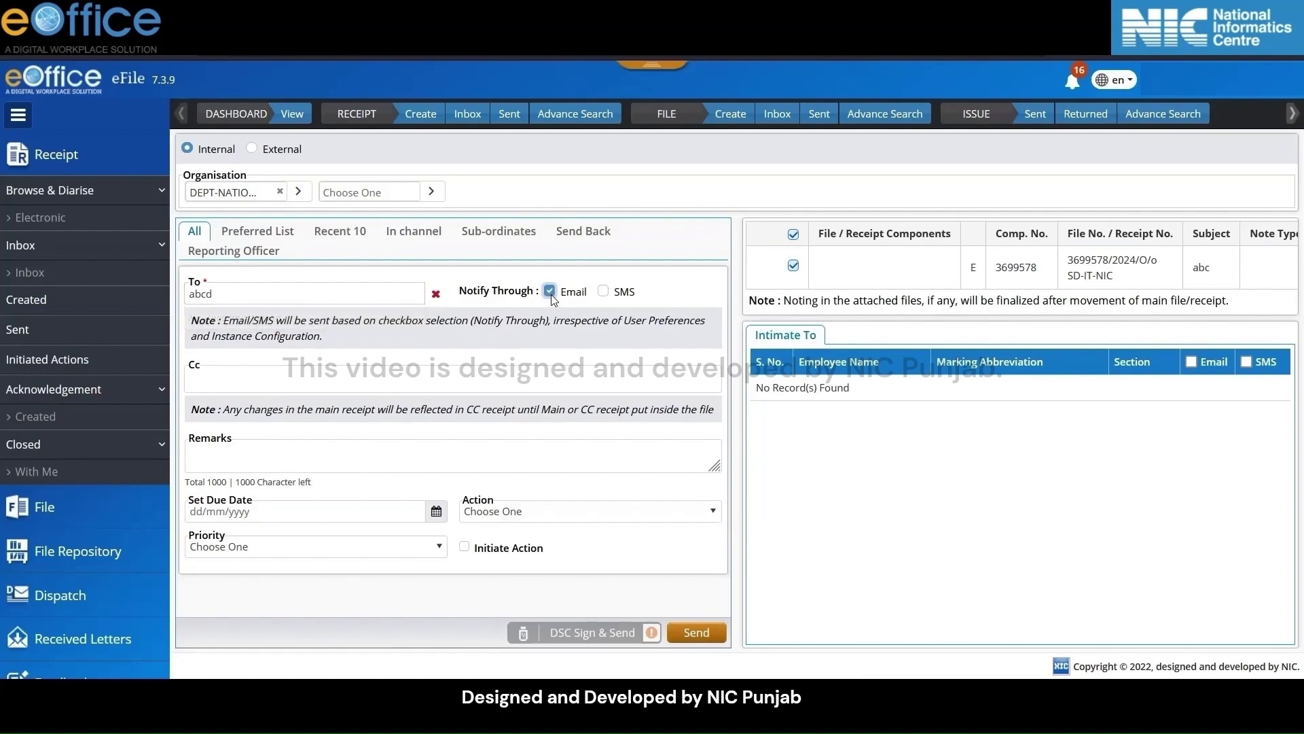
click(629, 296)
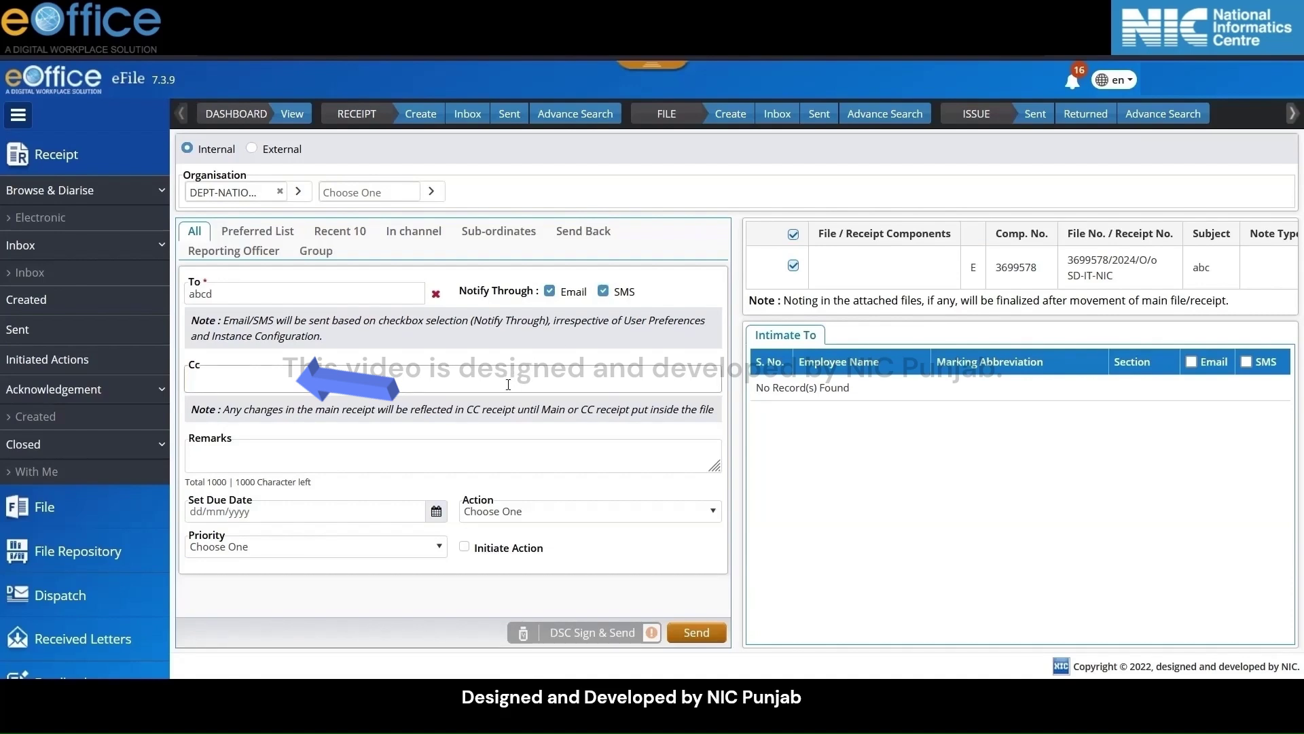
Leave the copy recipient empty and enter 'note' as the sending remark
click(508, 384)
text(abcd)
click(543, 365)
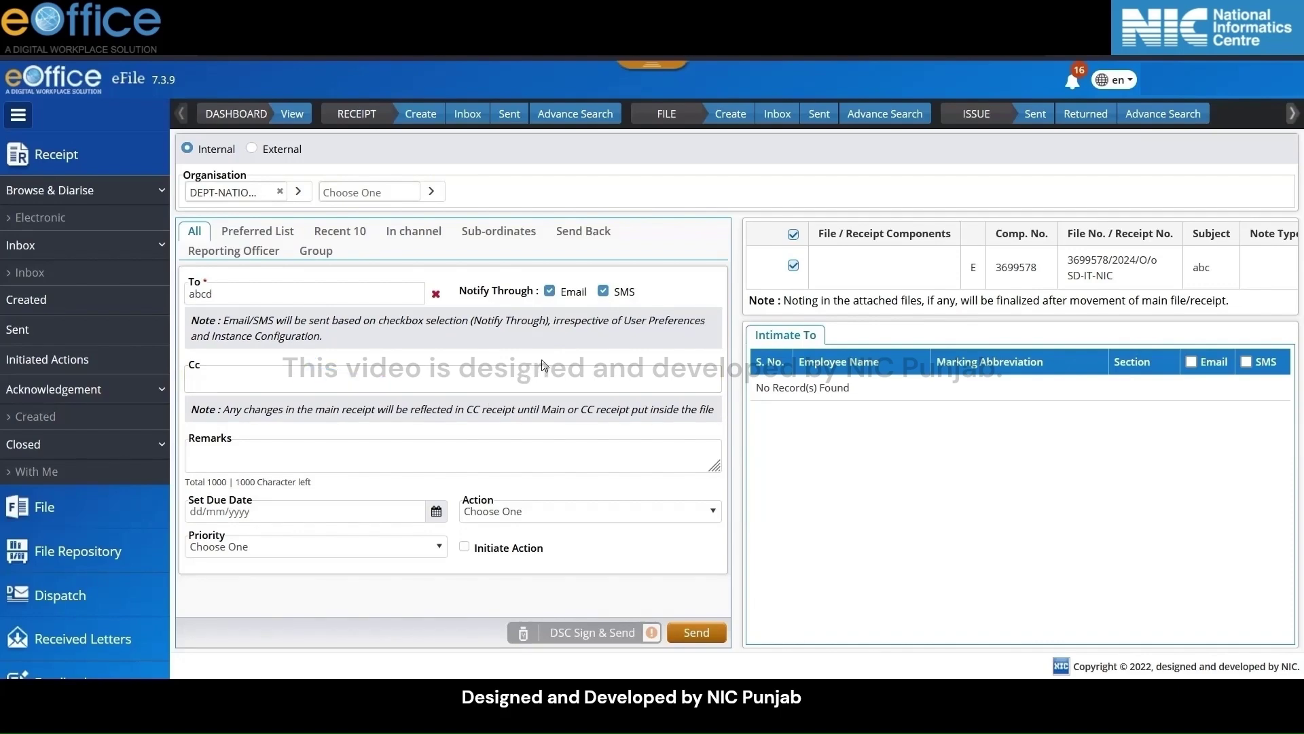
click(415, 452)
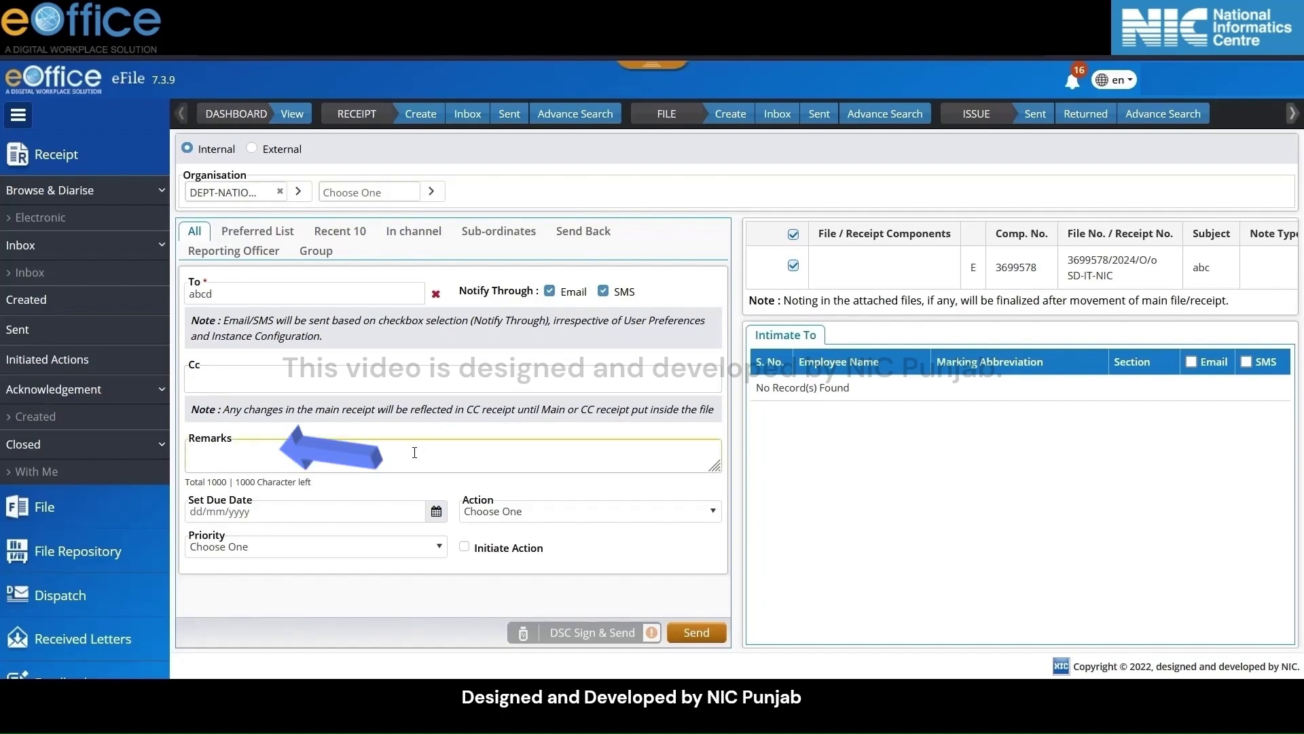
text(note)
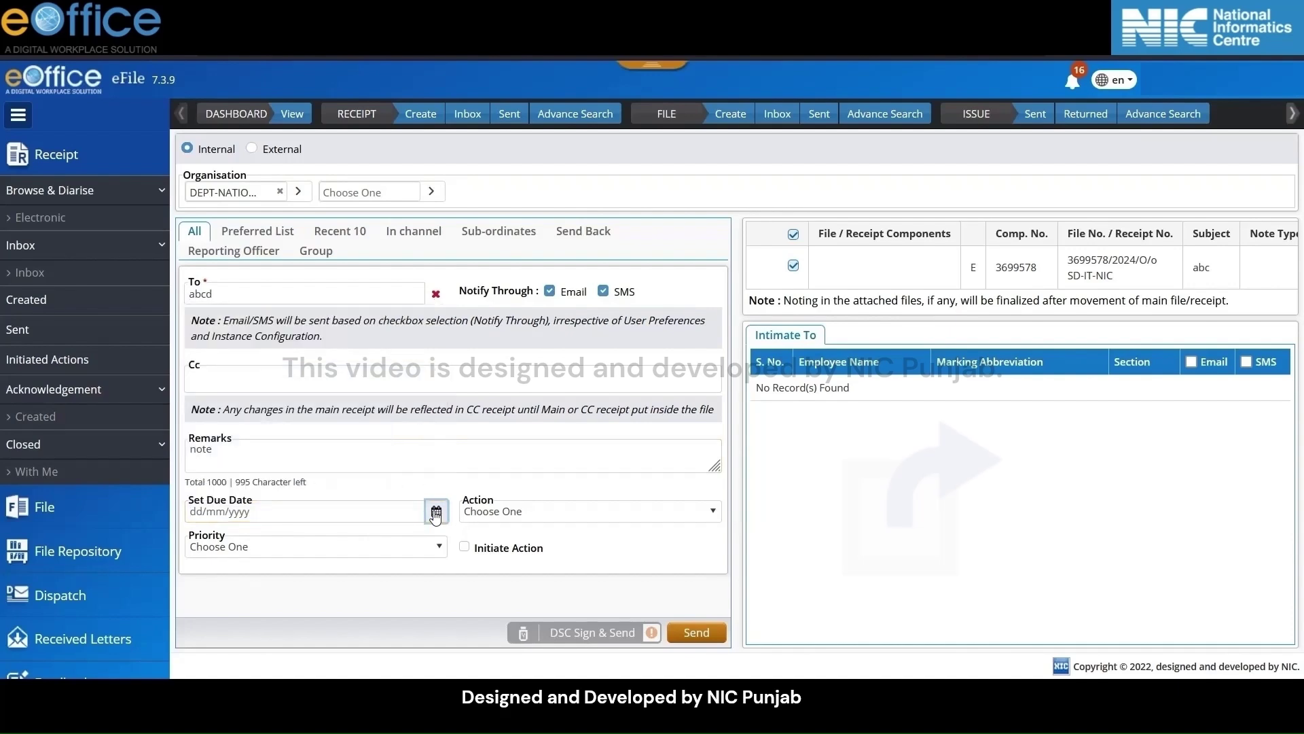
Set action Give Time, priority Immediate, and initiate action with type Send to Department
click(543, 511)
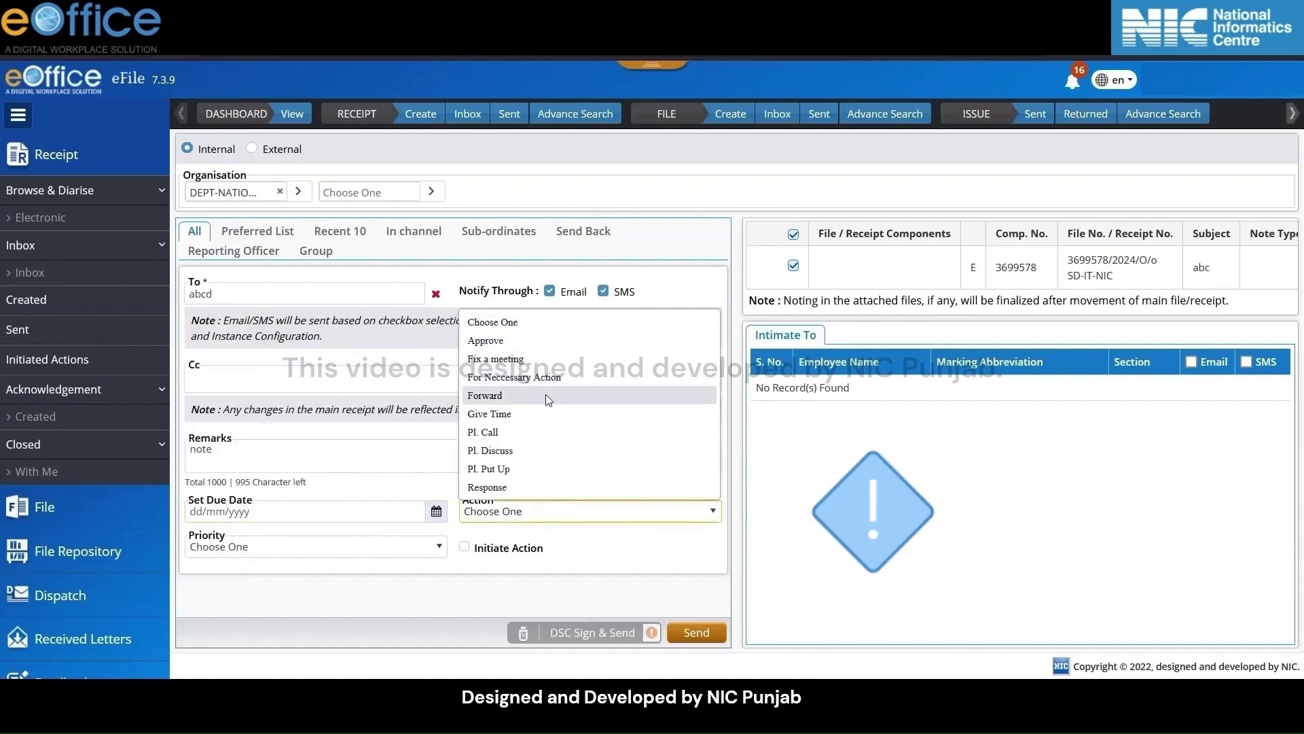
click(546, 416)
click(340, 548)
click(314, 588)
click(474, 552)
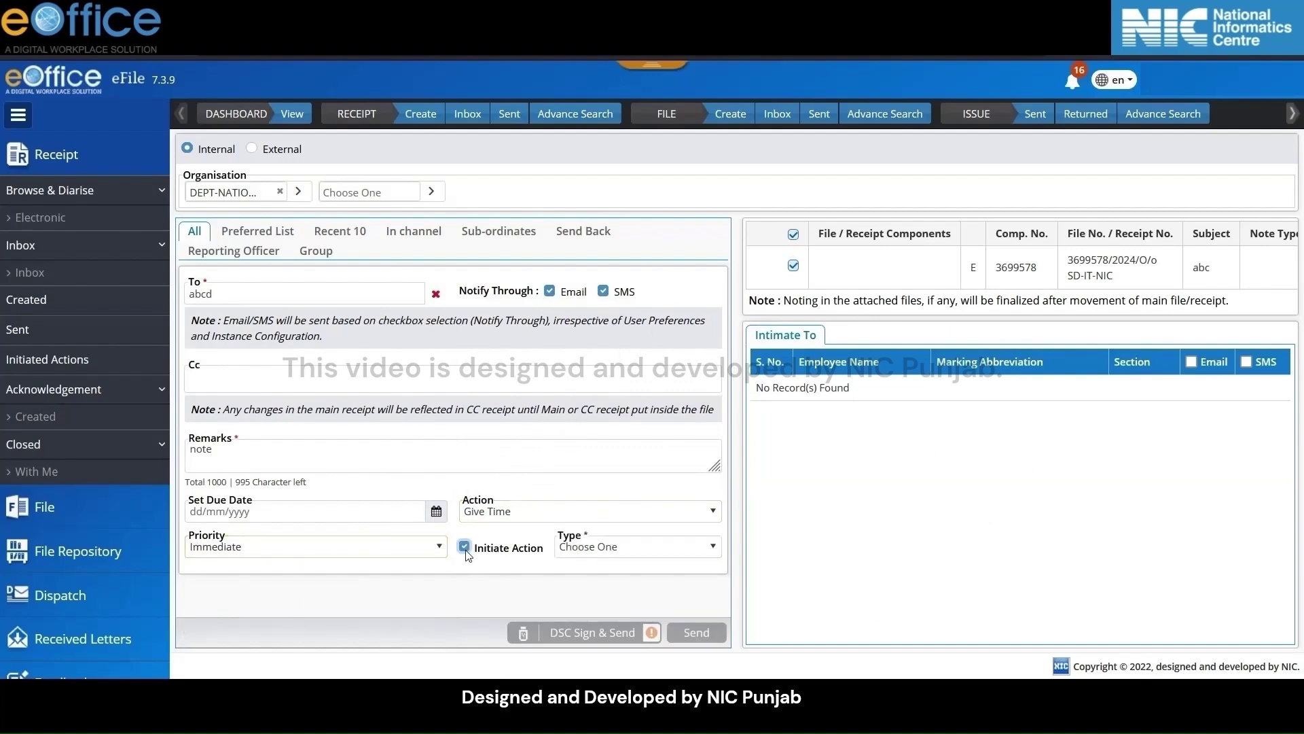
click(636, 547)
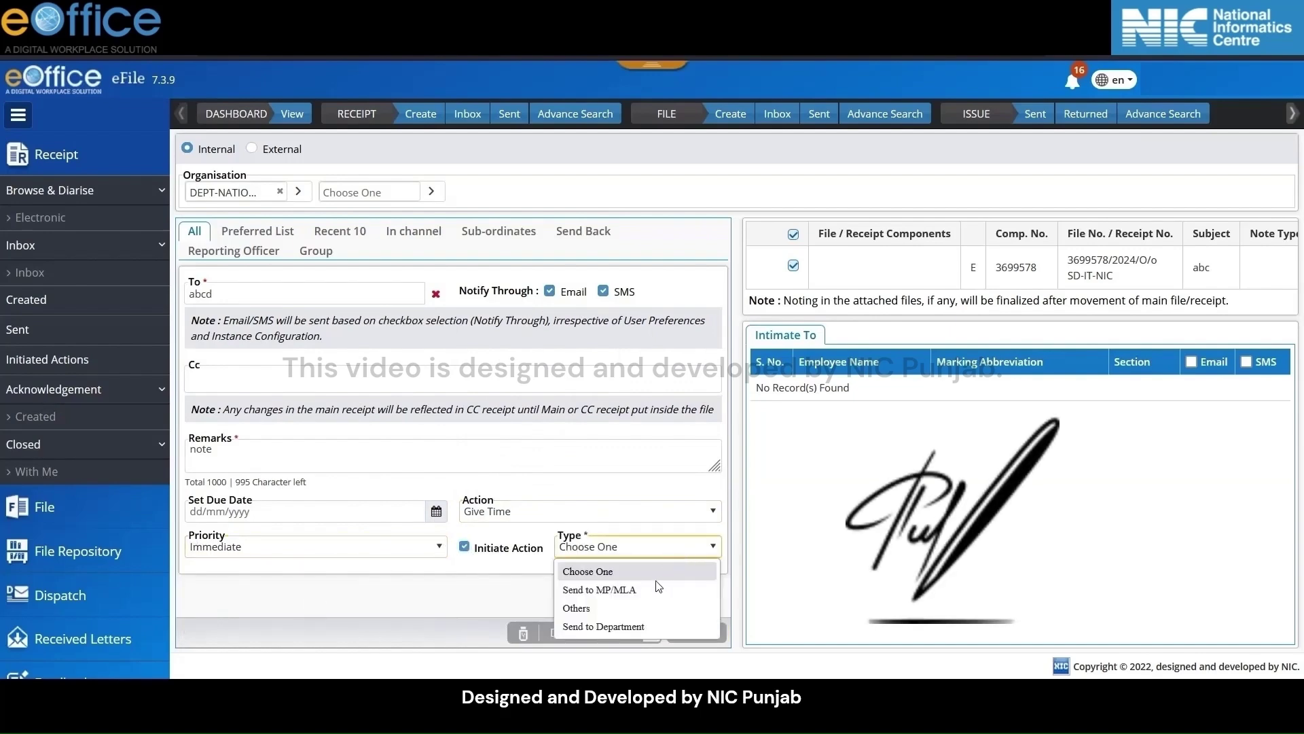
click(634, 626)
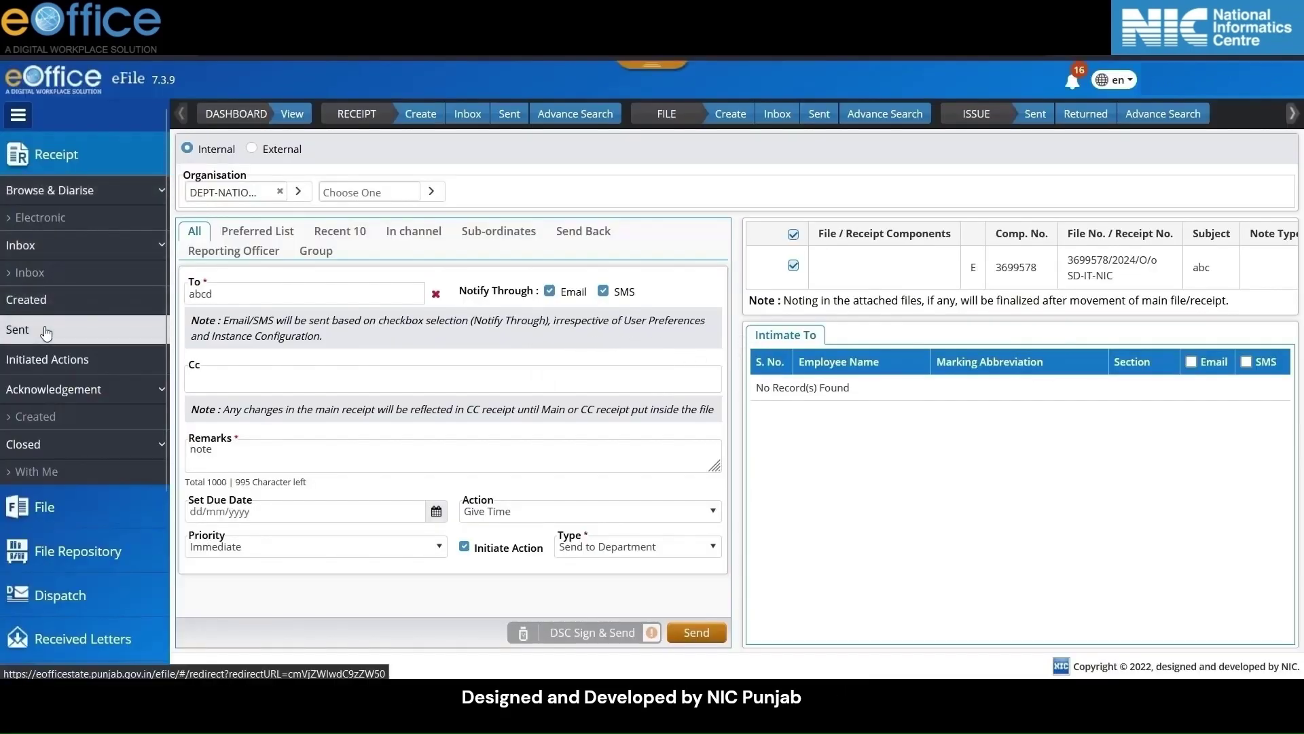
Open the Sent receipts list from the Receipt sidebar
click(46, 333)
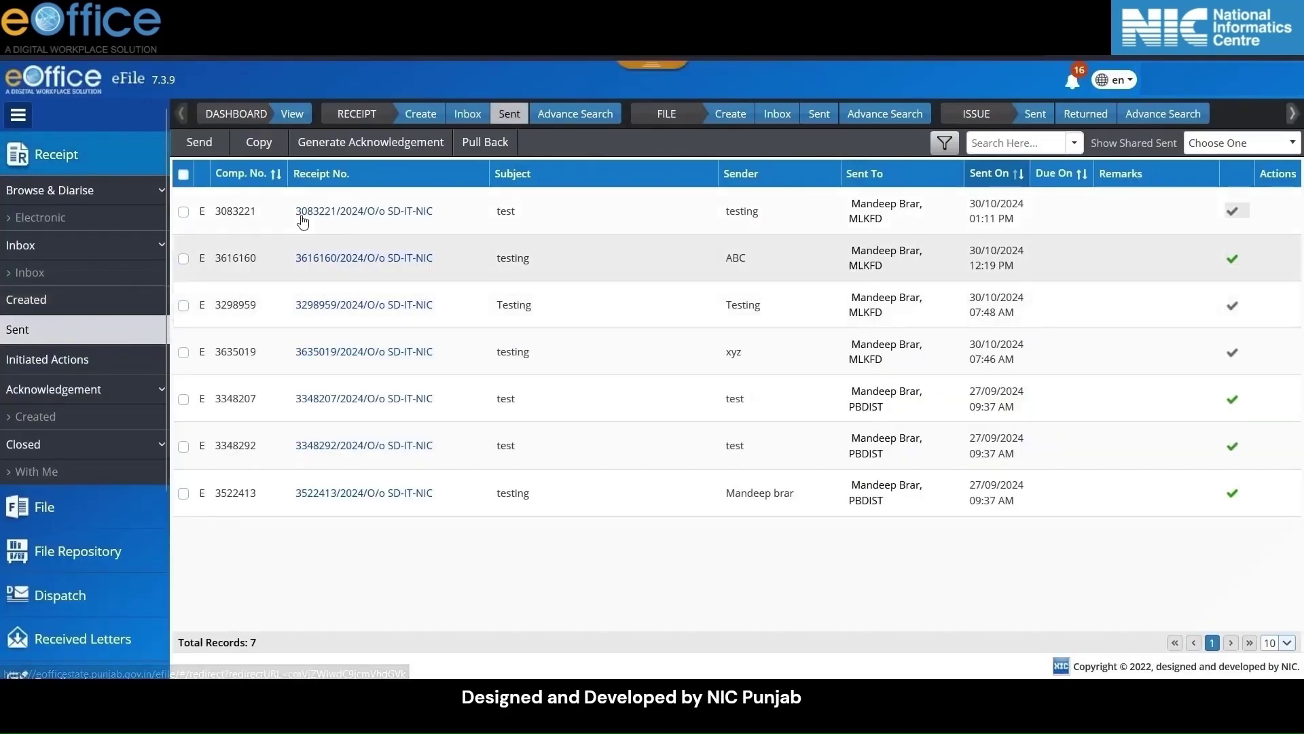